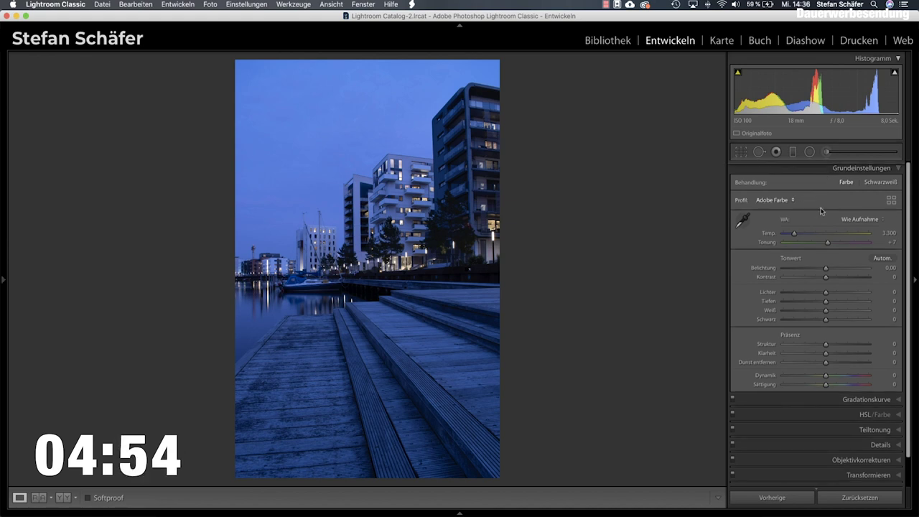
Warm the harbour photo with white balance temperature 5.006 and tint +13
drag(793, 234, 808, 235)
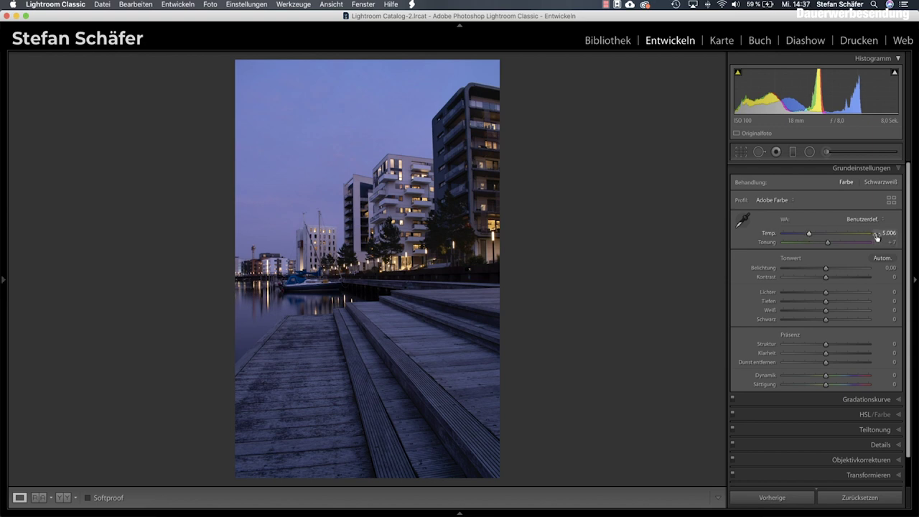
drag(835, 247, 831, 244)
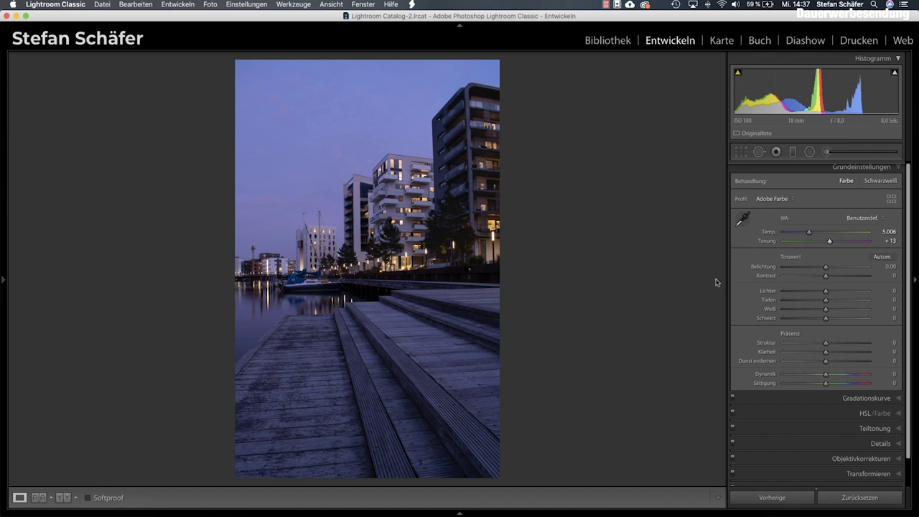
Raise exposure to +1.00 and contrast to +35, pull highlights to −41, lift shadows to +86
key(Up)
key(Up)
key(Up)
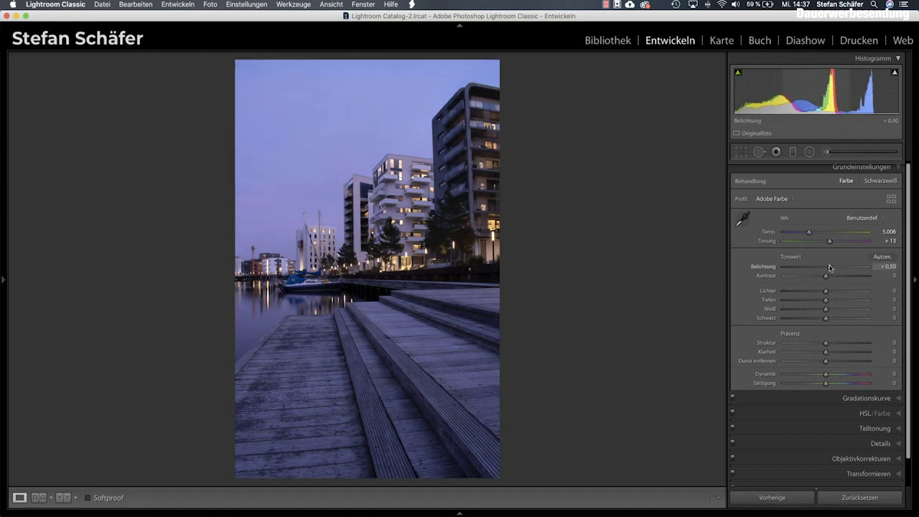
drag(832, 268, 834, 268)
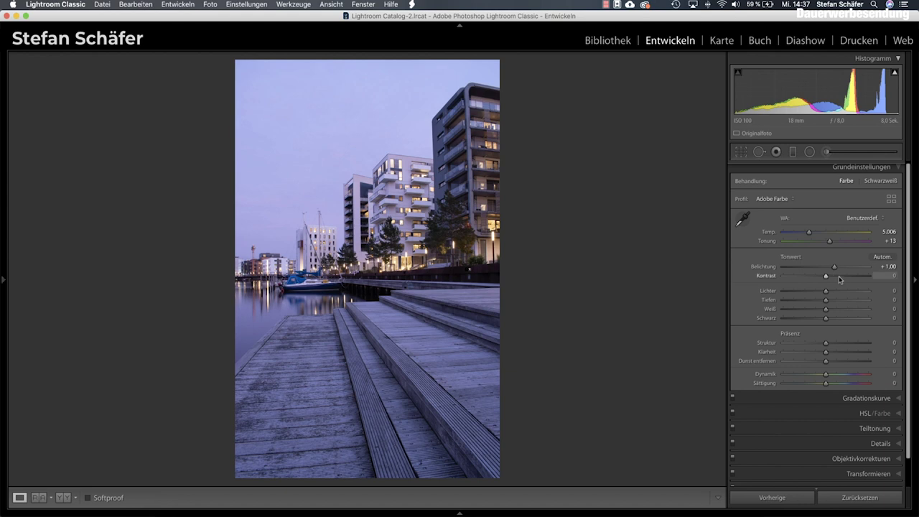
drag(826, 276, 842, 278)
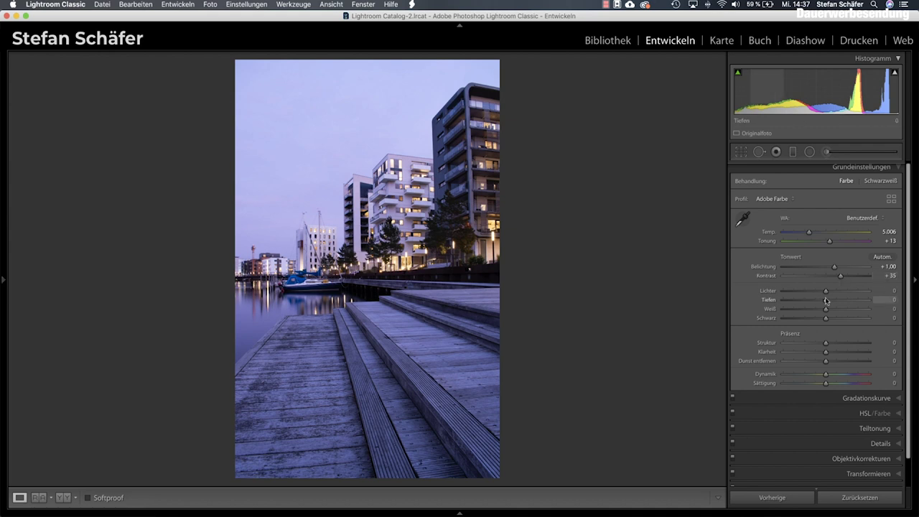
drag(825, 291, 809, 292)
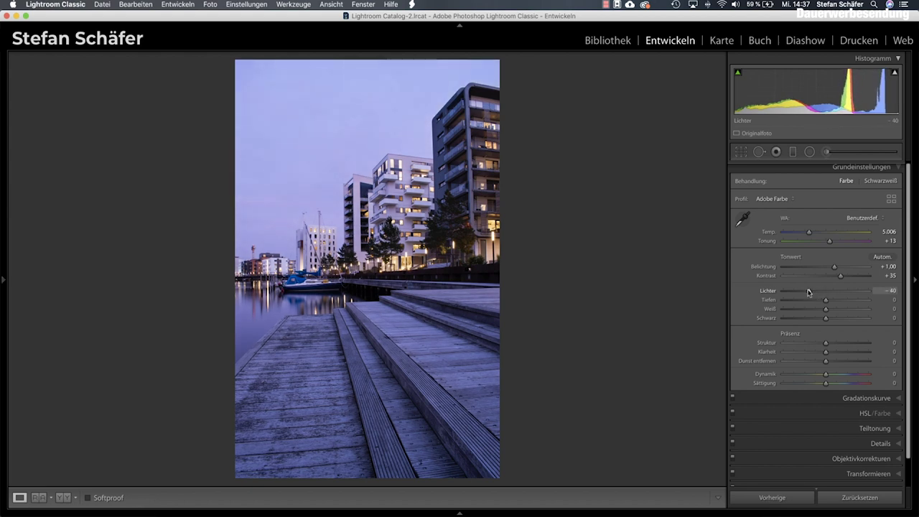
drag(825, 300, 849, 301)
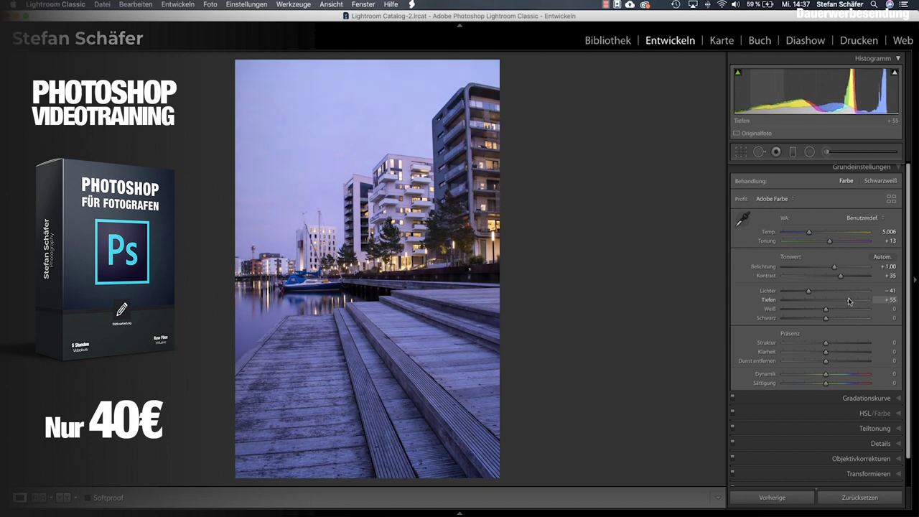
drag(850, 301, 863, 299)
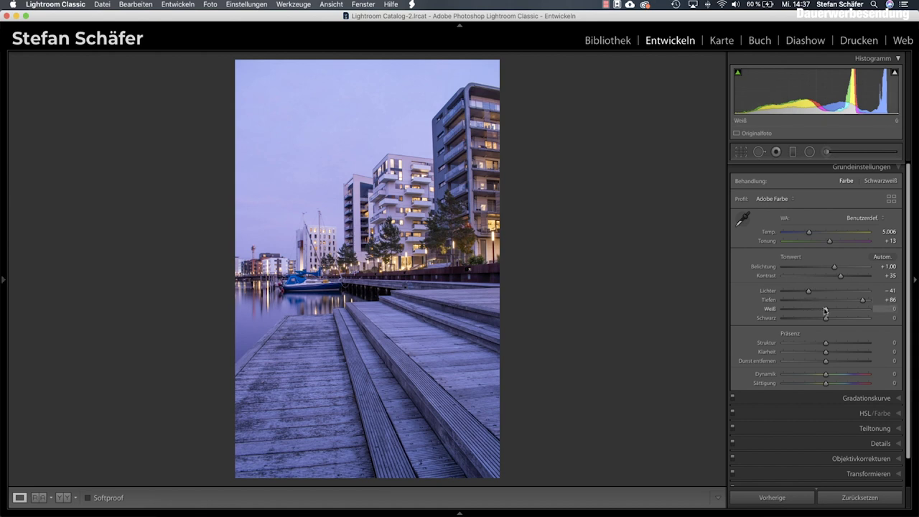
Lower whites and blacks to −10 each and compare against the original
drag(825, 310, 822, 310)
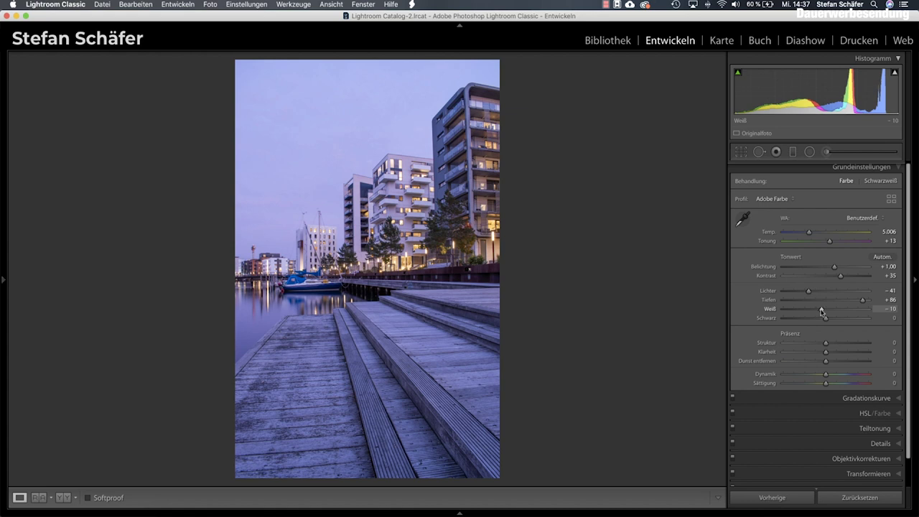
drag(826, 318, 824, 321)
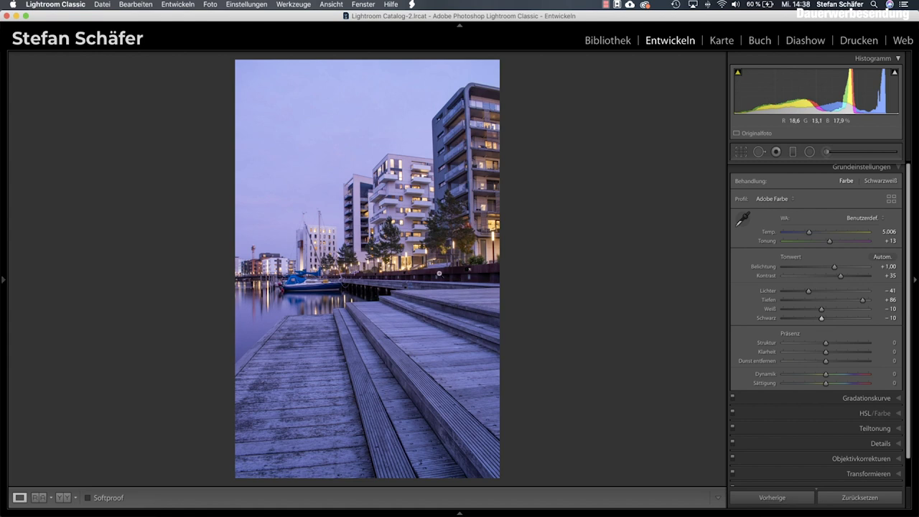
key(backslash)
key(backslash)
key(backslash)
key(backslash)
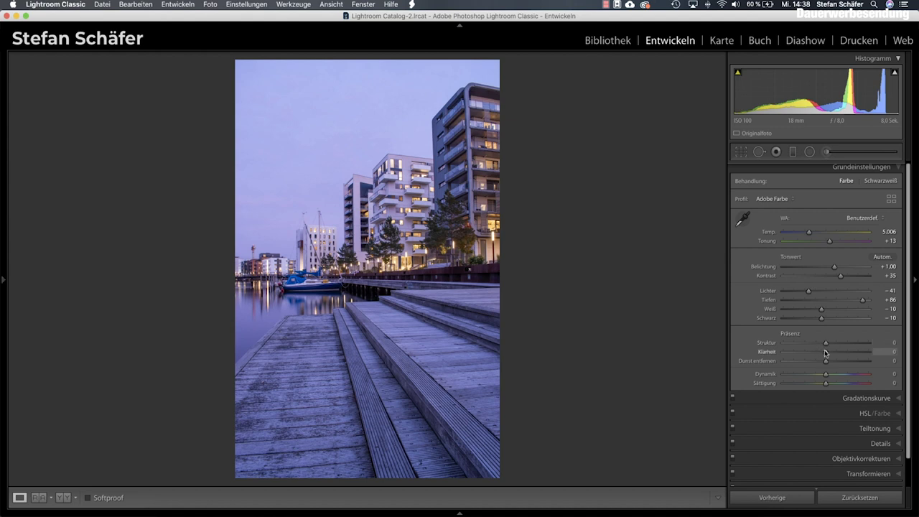
Set Presence to clarity −10, dehaze +10 and vibrance −10
drag(826, 353, 823, 353)
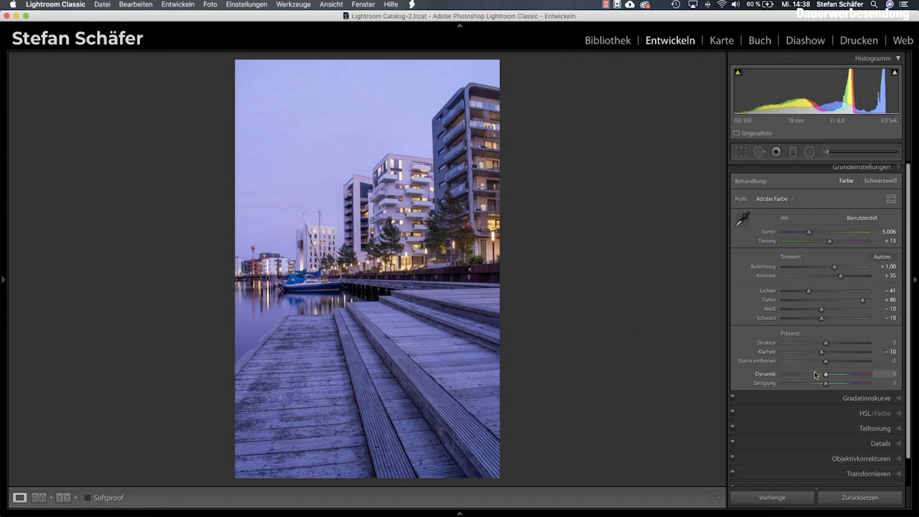
drag(826, 361, 830, 363)
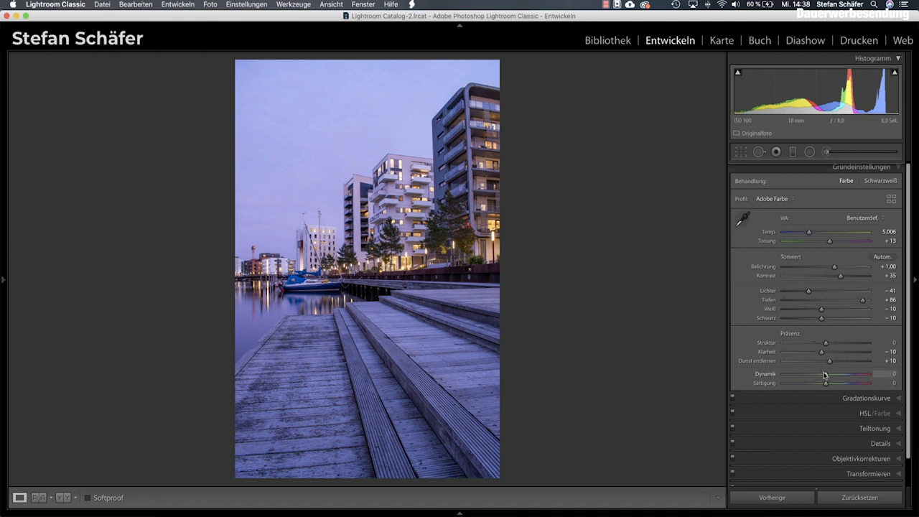
drag(826, 374, 824, 375)
drag(823, 375, 822, 376)
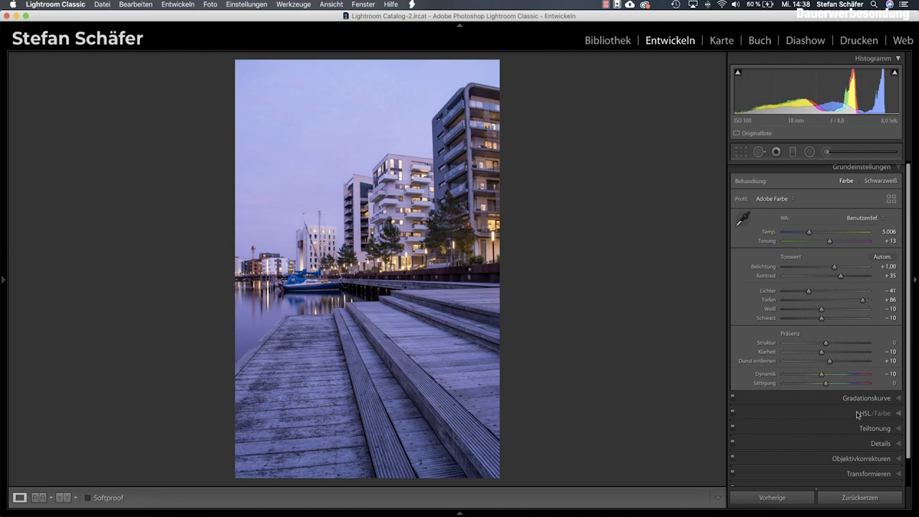
Calibrate shadows tint −25, red hue +15, green hue −16, blue hue −20, blue saturation +5
scroll(858, 415, down, 3)
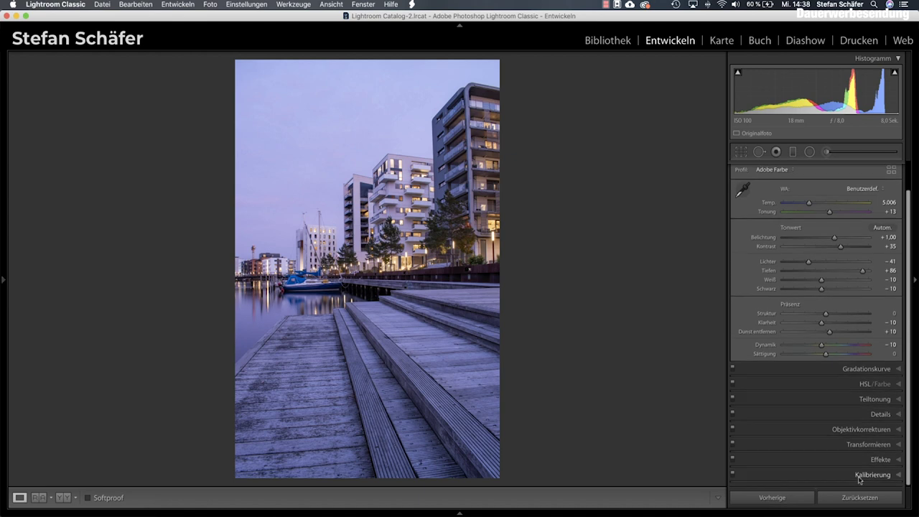
click(863, 476)
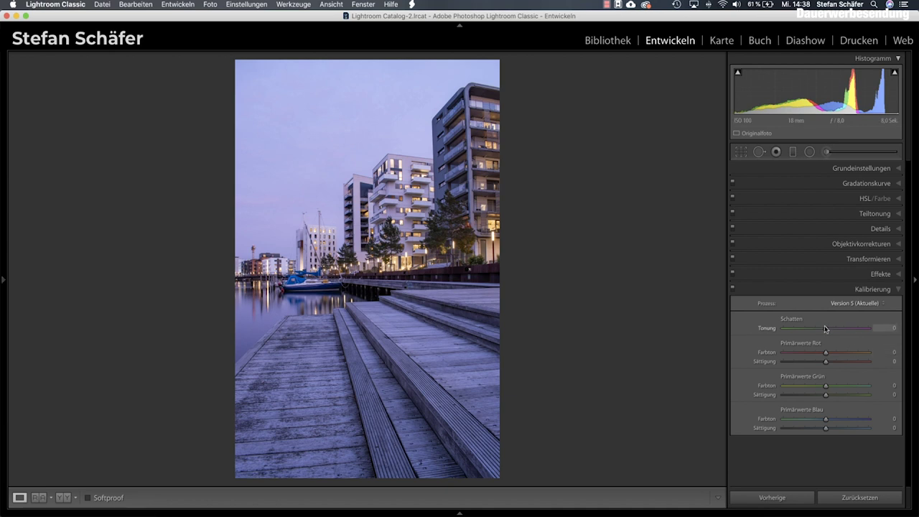
drag(825, 330, 815, 330)
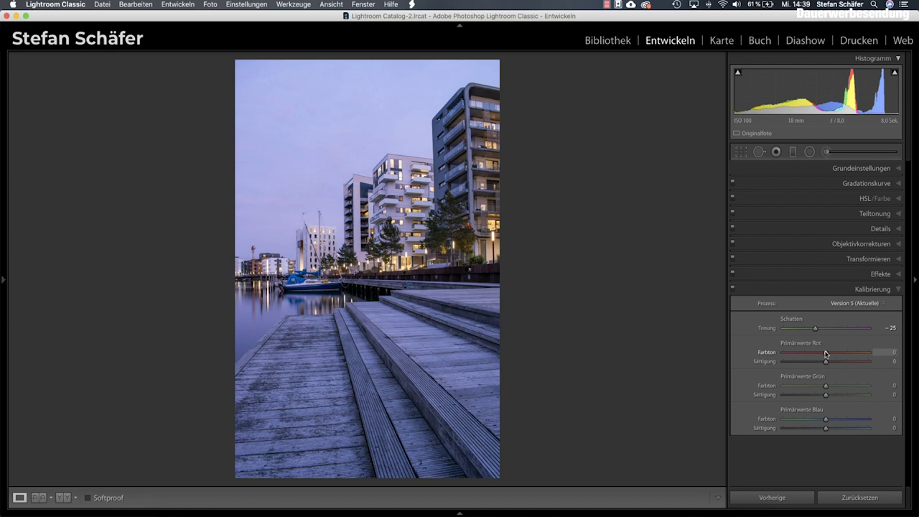
drag(829, 353, 830, 354)
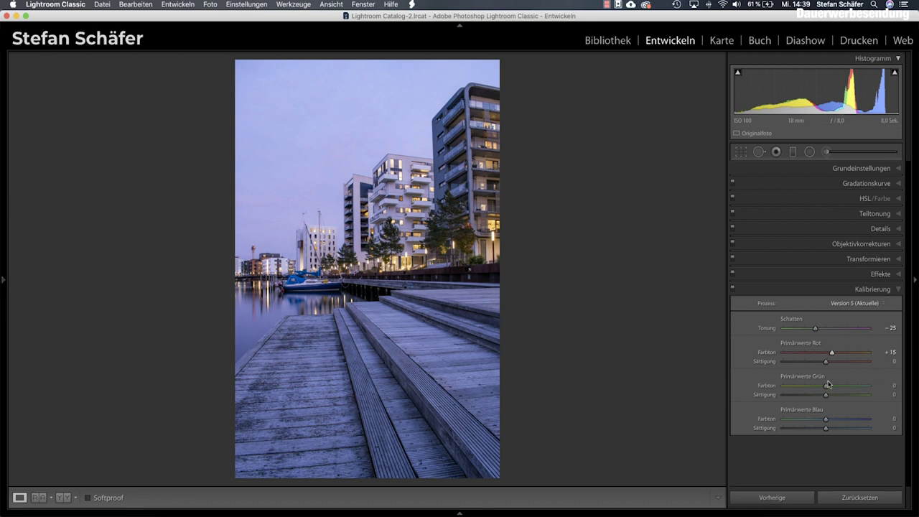
drag(826, 386, 818, 386)
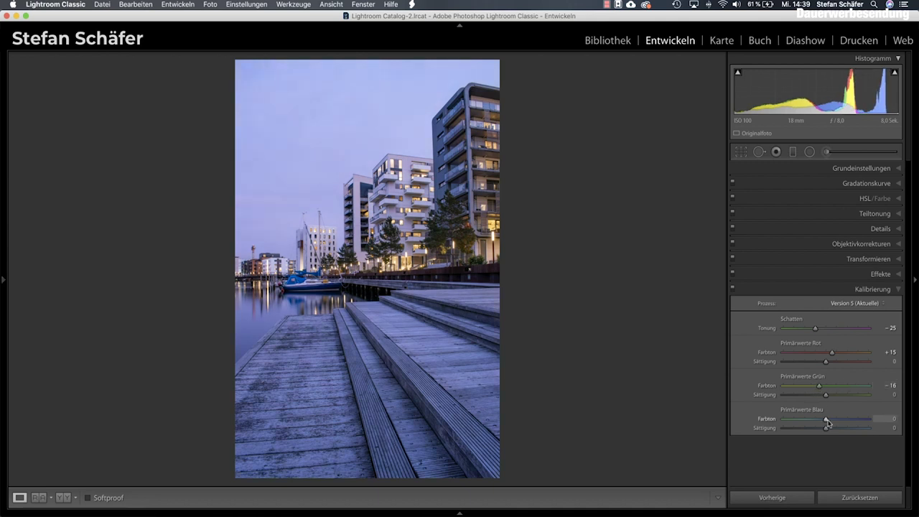
mouse_move(827, 423)
mouse_down()
mouse_move(837, 423)
mouse_move(816, 423)
mouse_up()
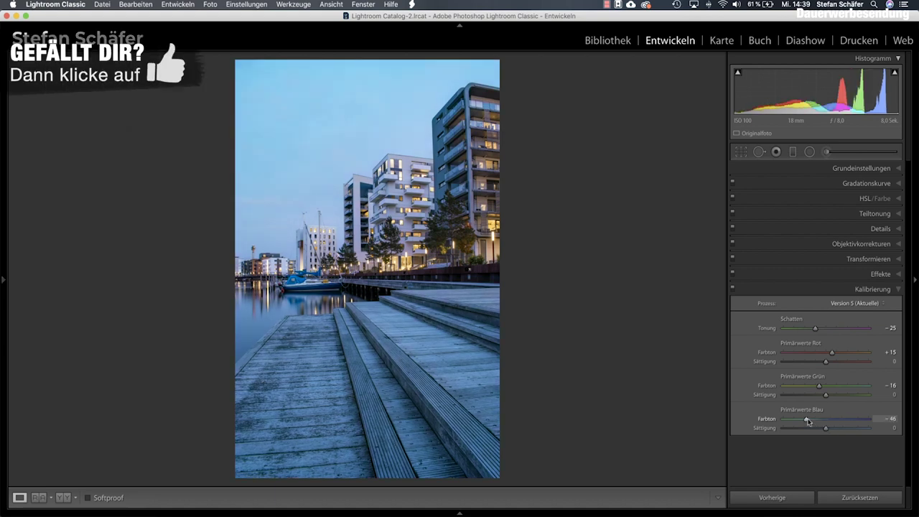
drag(816, 423, 820, 422)
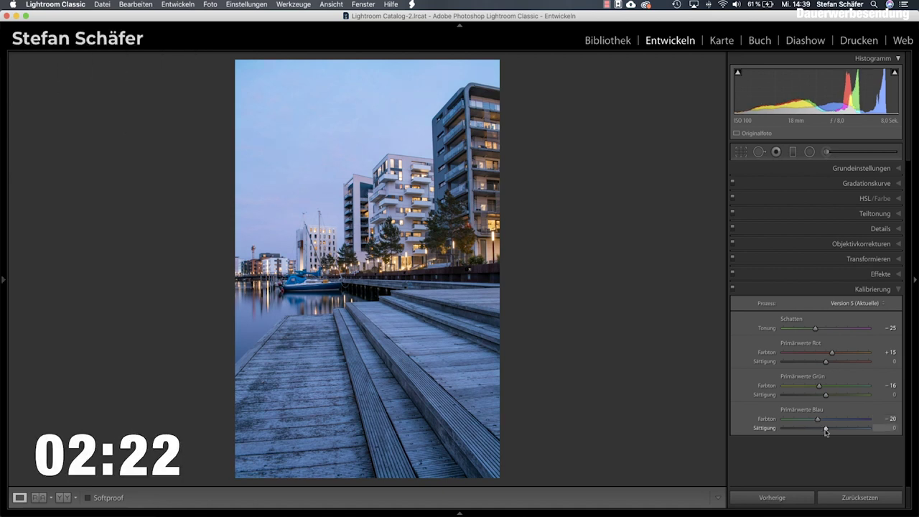
drag(825, 429, 829, 429)
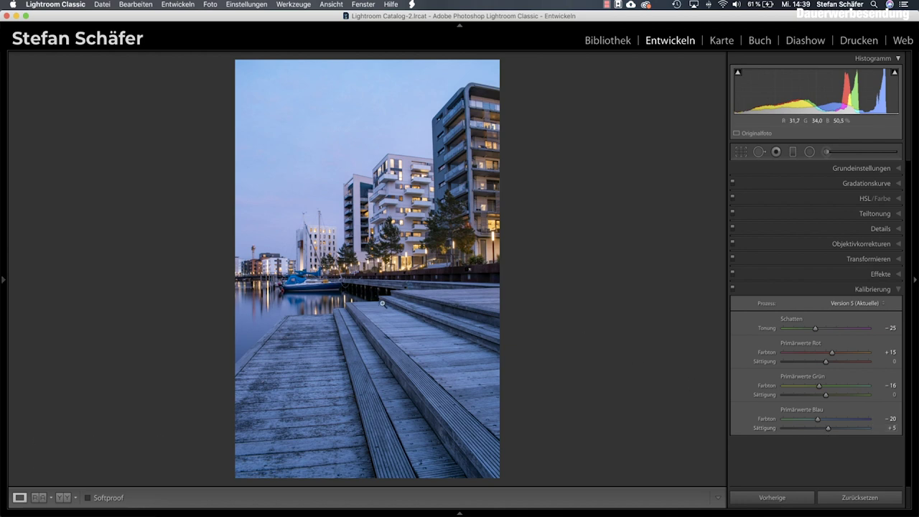
key(shift)
key(backslash)
key(backslash)
key(backslash)
key(backslash)
Shift HSL hues to orange +11 and blue −10, and desaturate greens to −31 and the blues
click(859, 200)
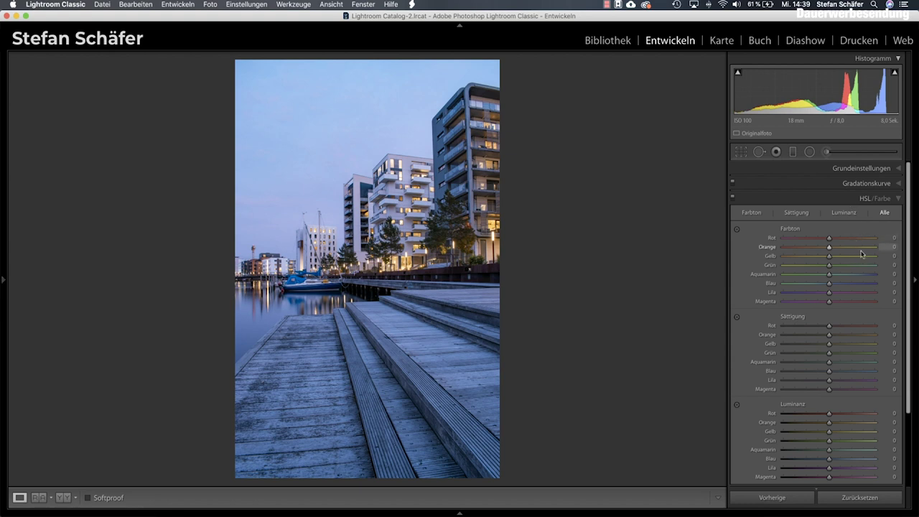
drag(830, 249, 837, 249)
drag(827, 284, 815, 287)
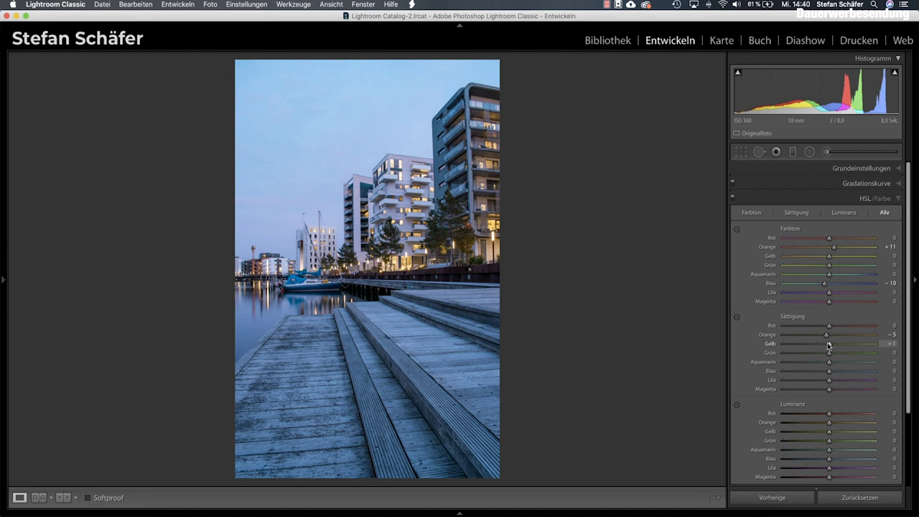
drag(829, 354, 817, 356)
drag(817, 356, 815, 355)
drag(830, 372, 826, 372)
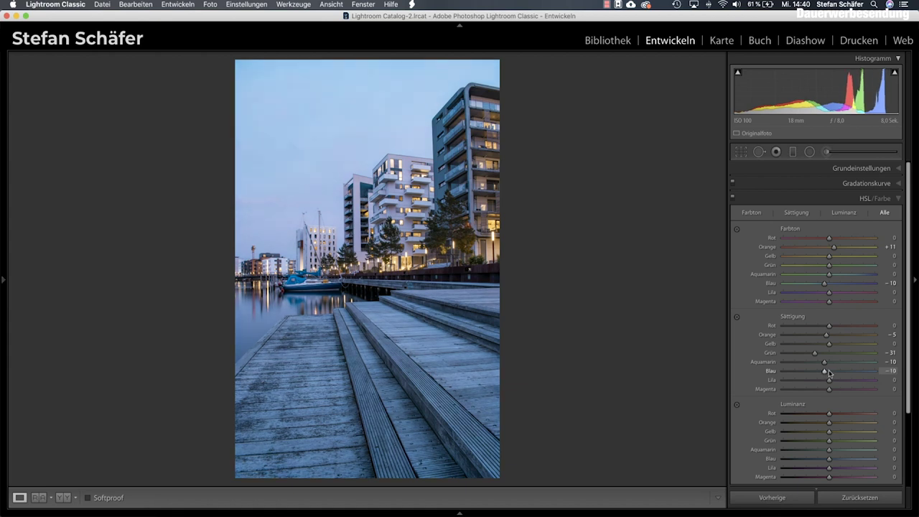
Raise luminance to yellow +40, green +40, aqua +3 and blue +29
scroll(835, 400, down, 2)
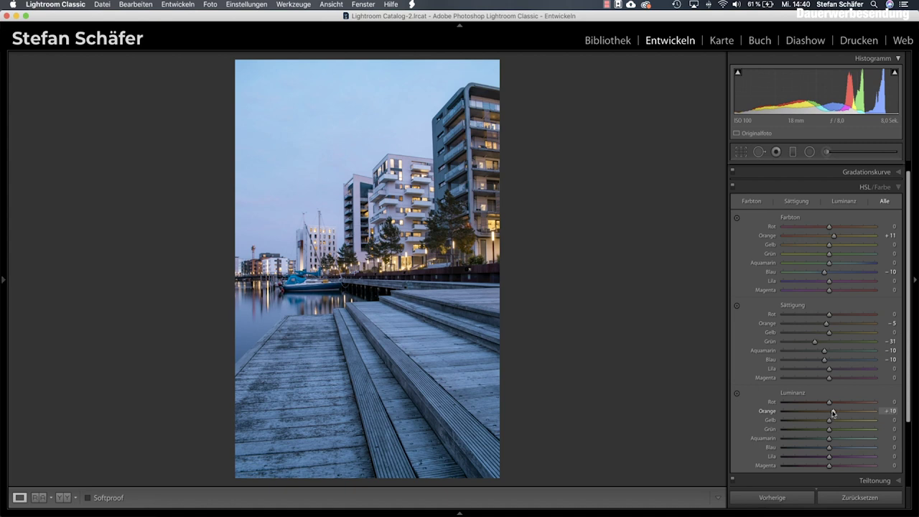
scroll(833, 412, up, 1)
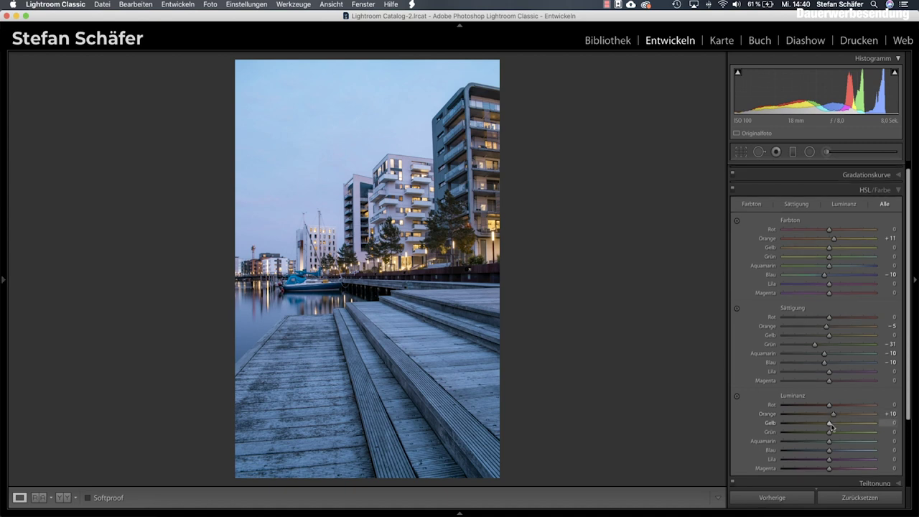
drag(830, 423, 848, 424)
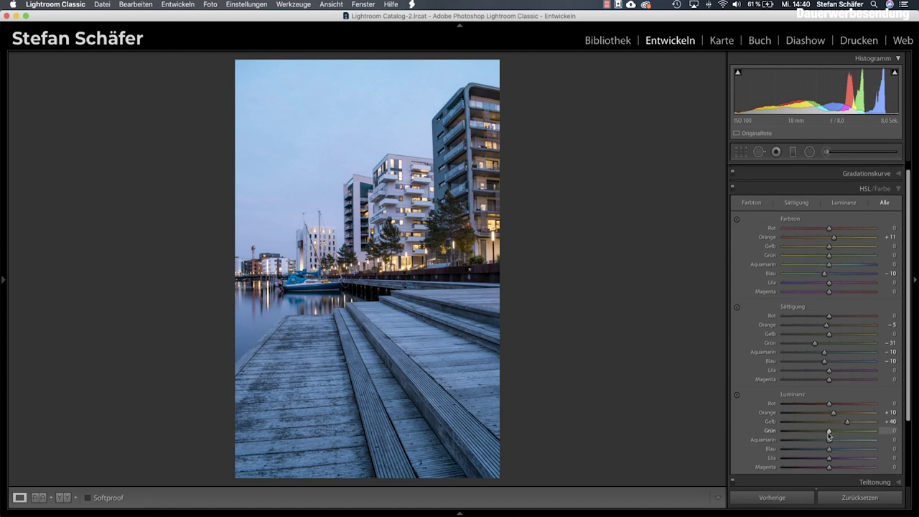
drag(830, 434, 846, 434)
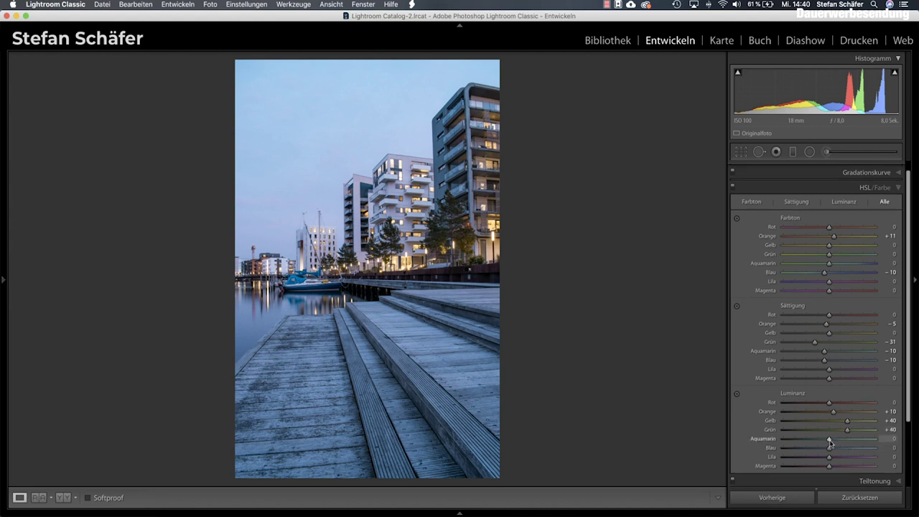
drag(831, 440, 843, 449)
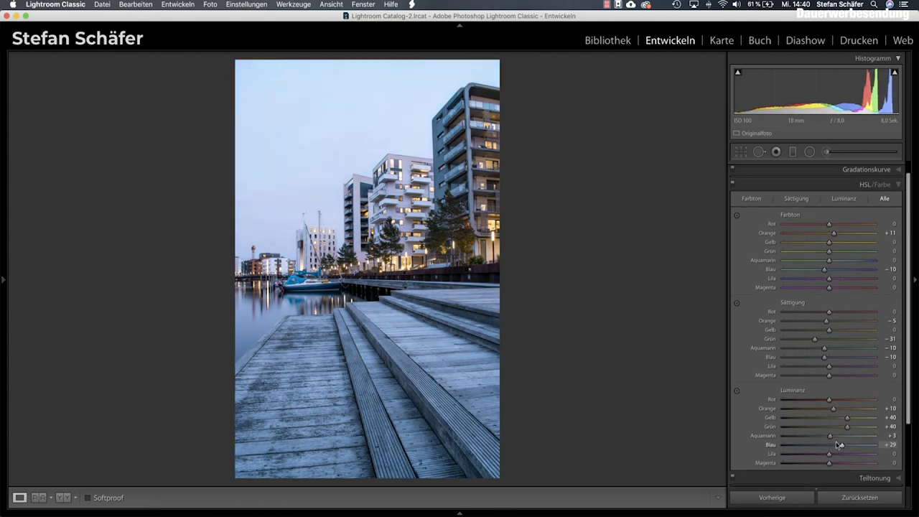
scroll(848, 406, down, 5)
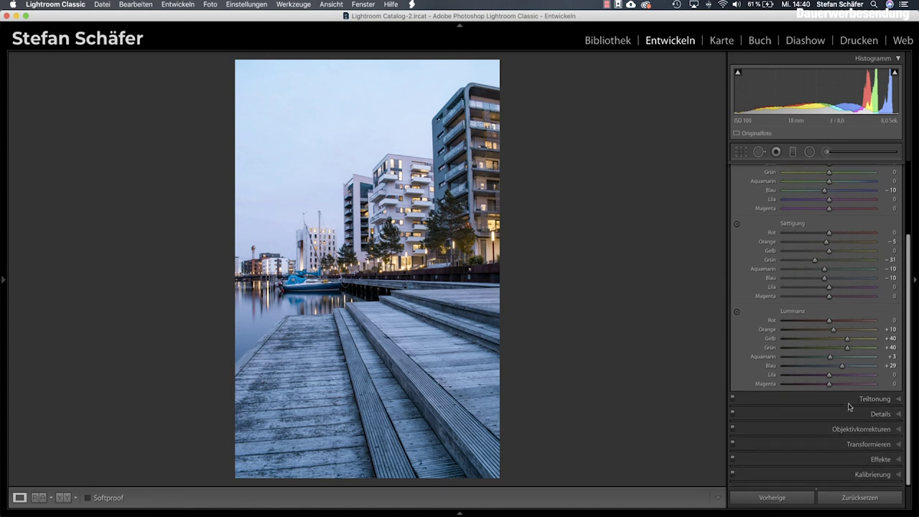
Split-tone highlights hue 24/saturation 10, shadows hue 25/saturation 5, and set sharpening masking 24
click(849, 400)
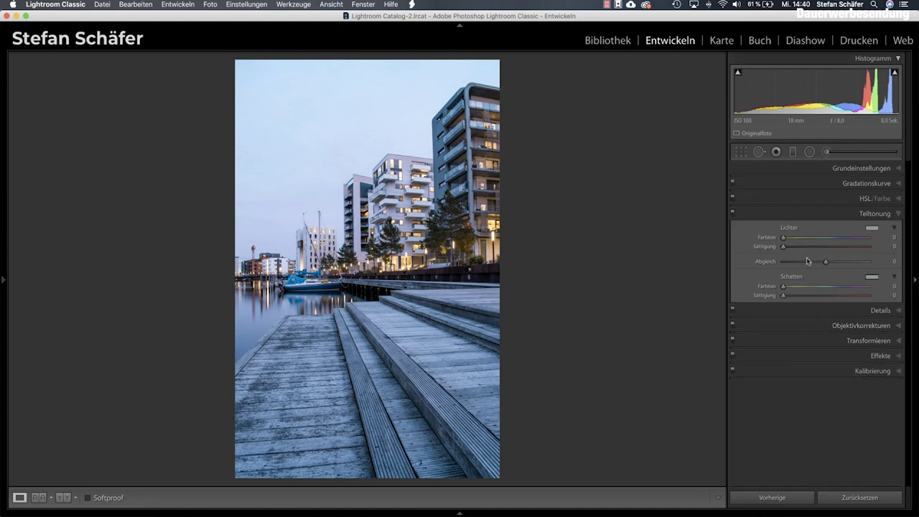
drag(783, 247, 879, 251)
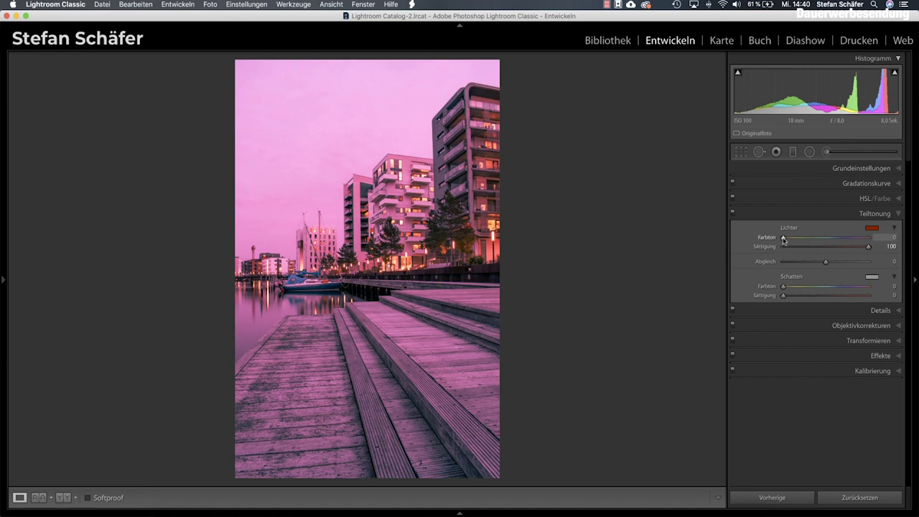
drag(784, 239, 788, 239)
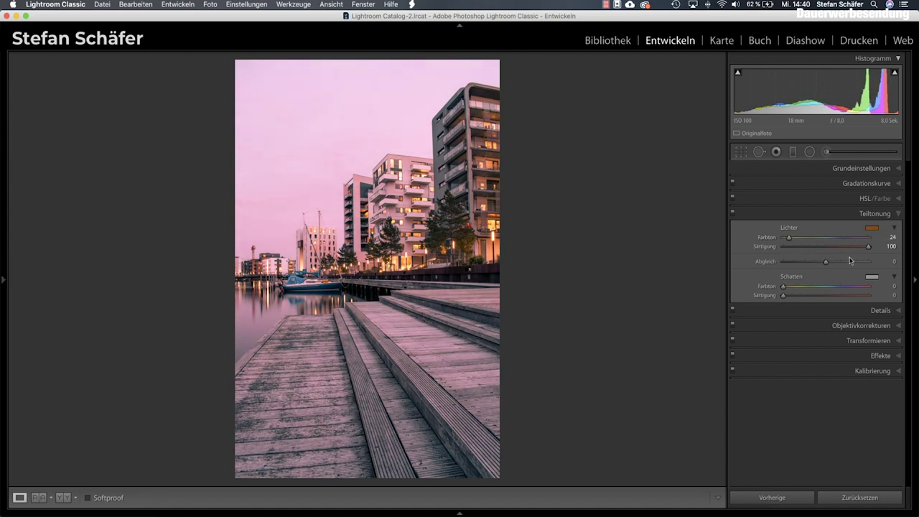
drag(869, 249, 793, 249)
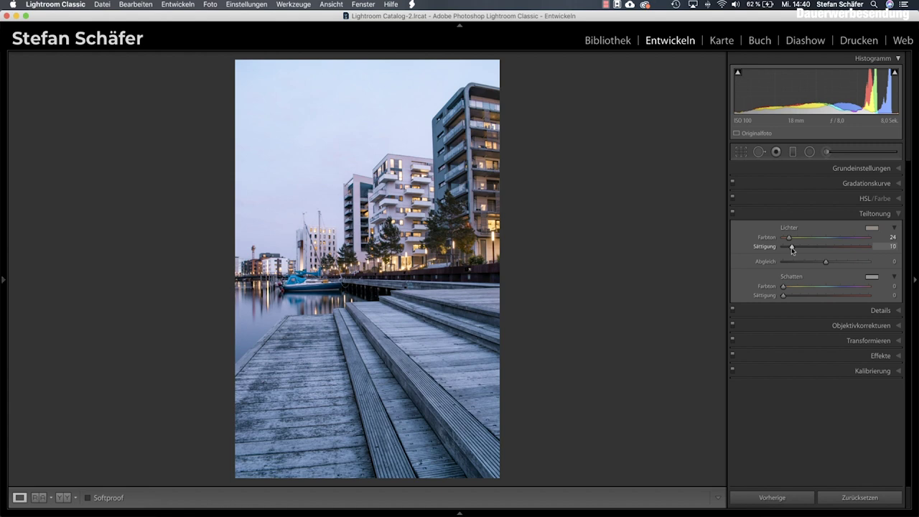
click(793, 287)
drag(791, 288, 788, 288)
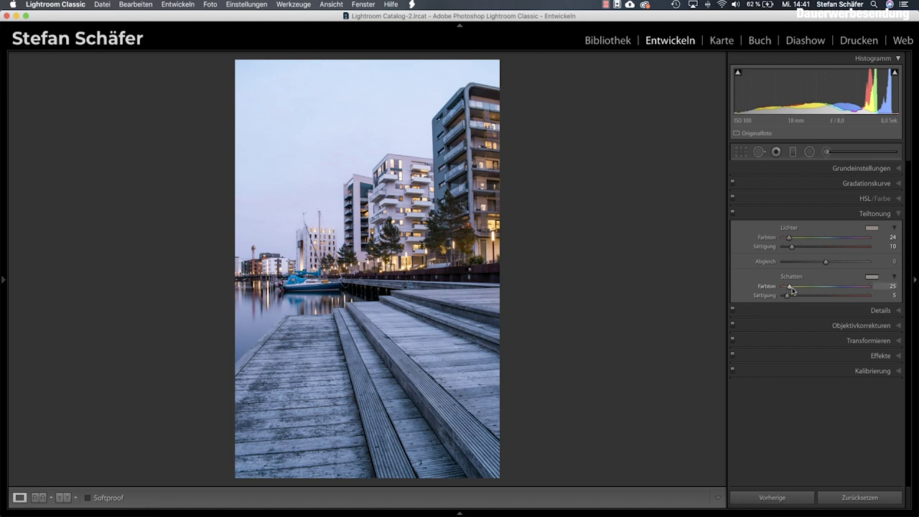
click(859, 316)
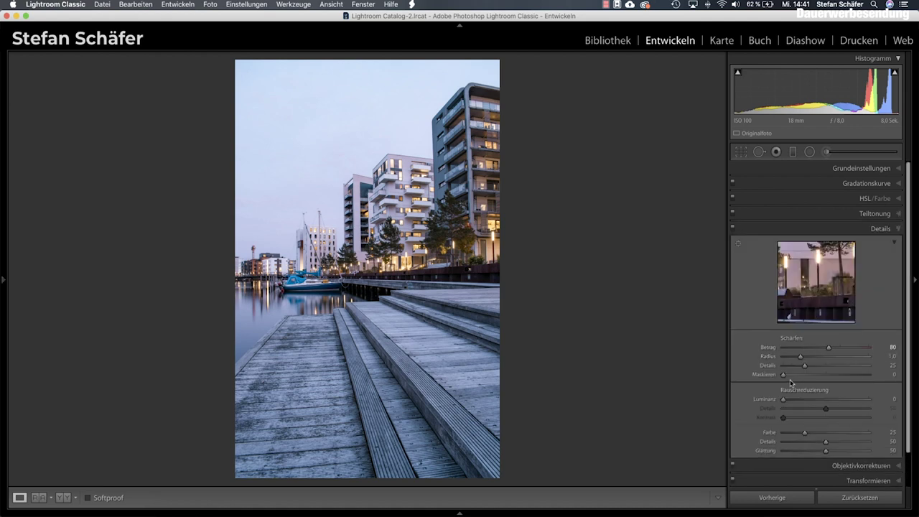
drag(784, 375, 806, 375)
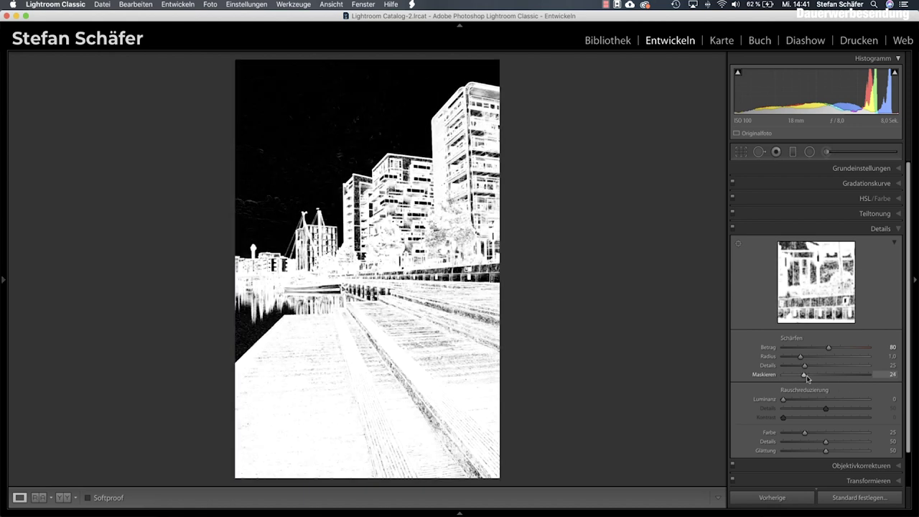
Enable lens profile corrections and chromatic aberration removal, and apply Upright Auto
scroll(826, 431, down, 1)
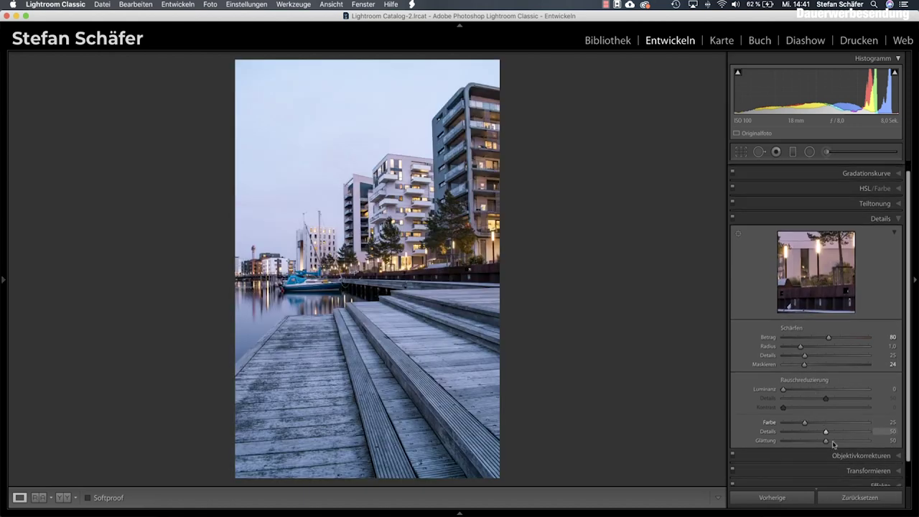
click(844, 455)
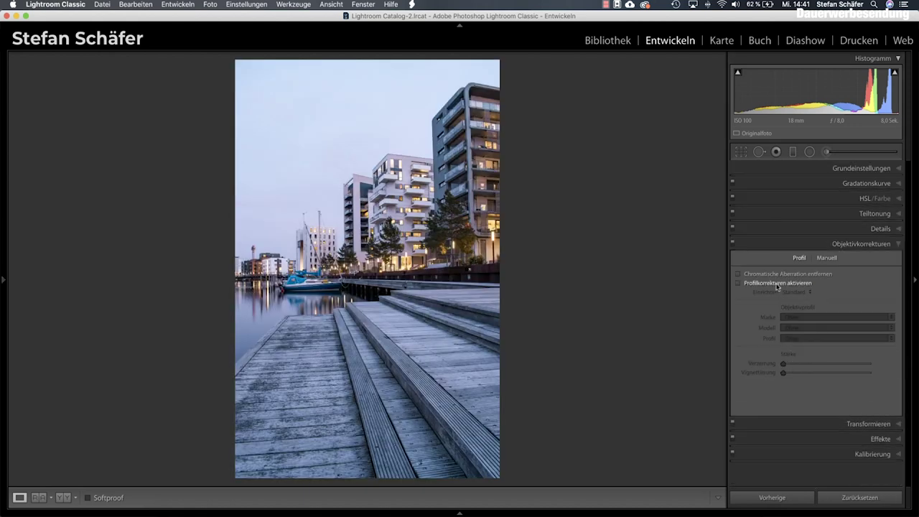
click(777, 285)
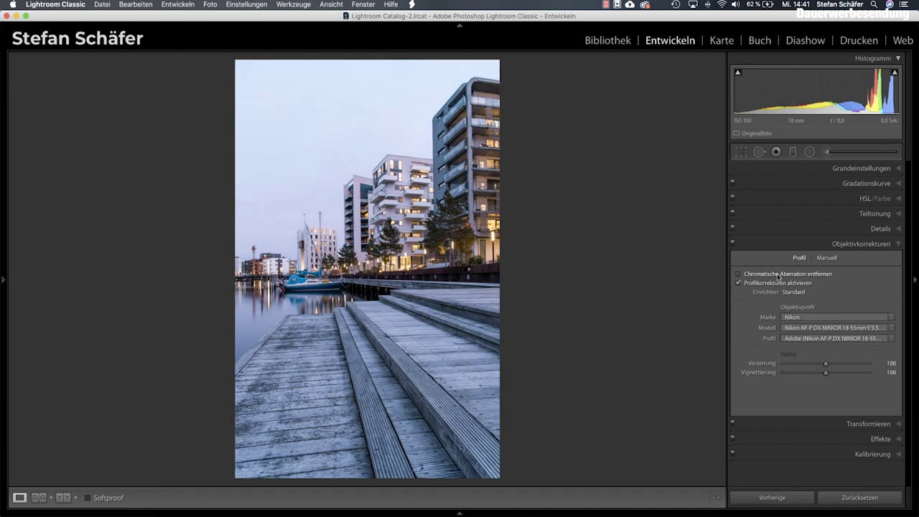
click(854, 424)
click(818, 296)
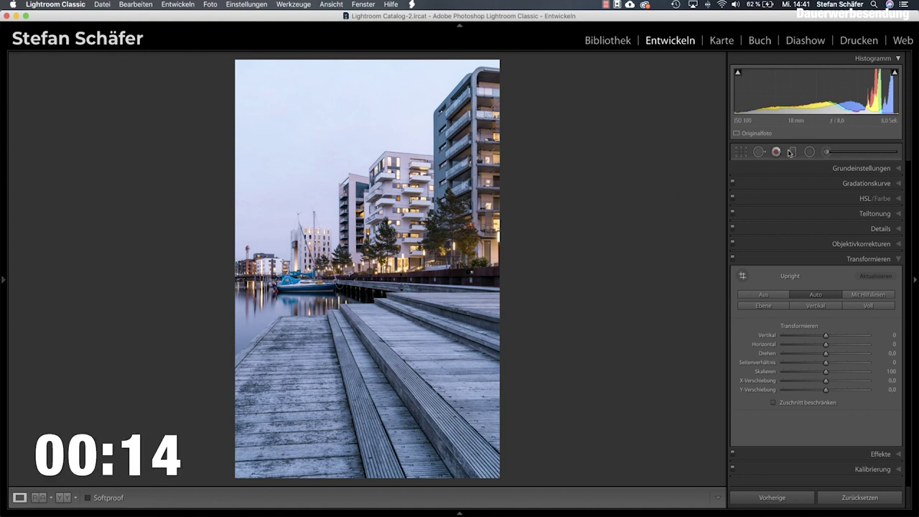
Add sky and lower-steps graduated filters: exposure −0.60, contrast 33, texture 29, clarity 17
click(792, 152)
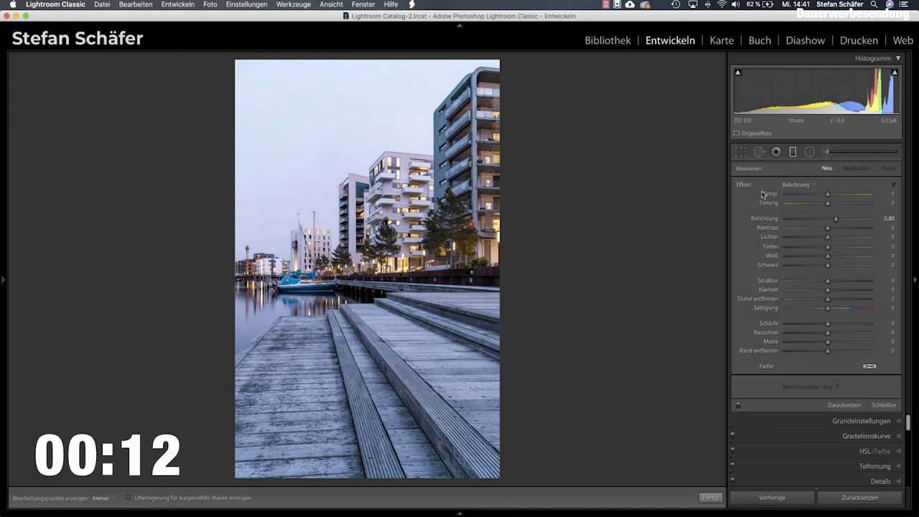
drag(323, 104, 376, 194)
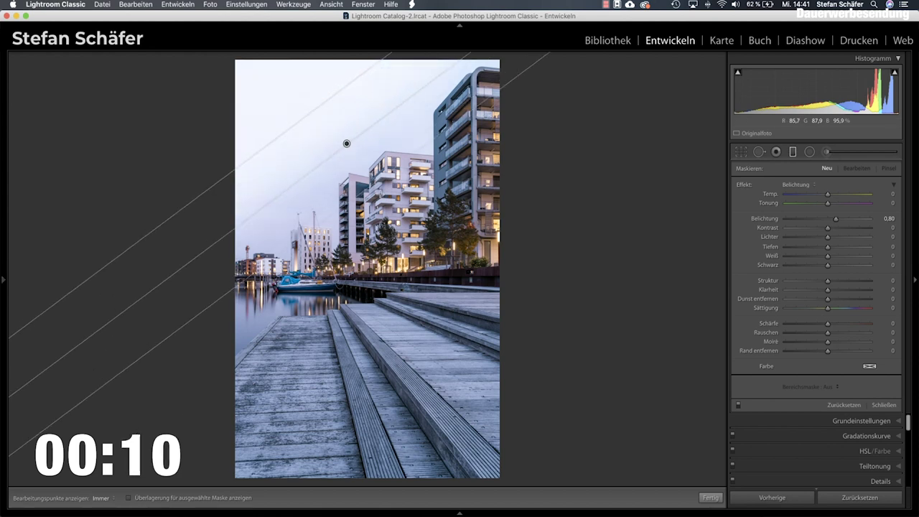
mouse_move(836, 219)
mouse_down()
mouse_move(822, 220)
mouse_move(842, 228)
mouse_up()
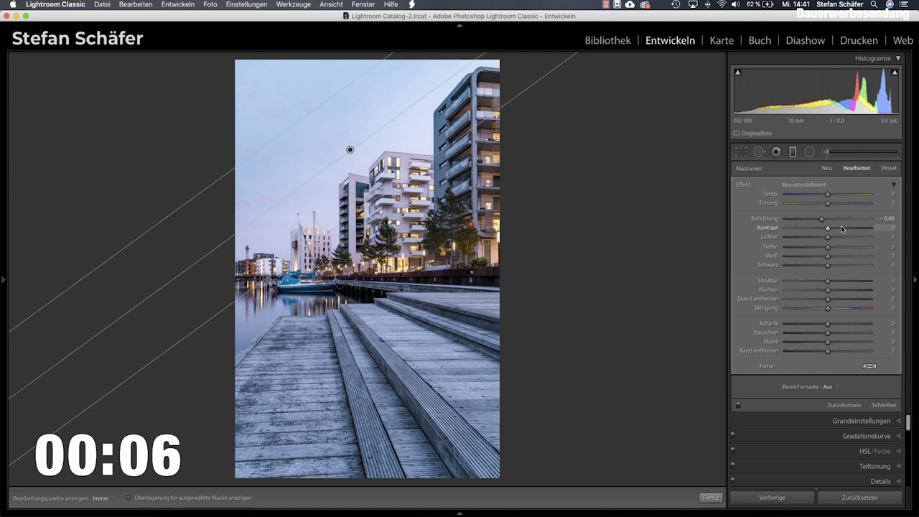
drag(829, 288, 840, 280)
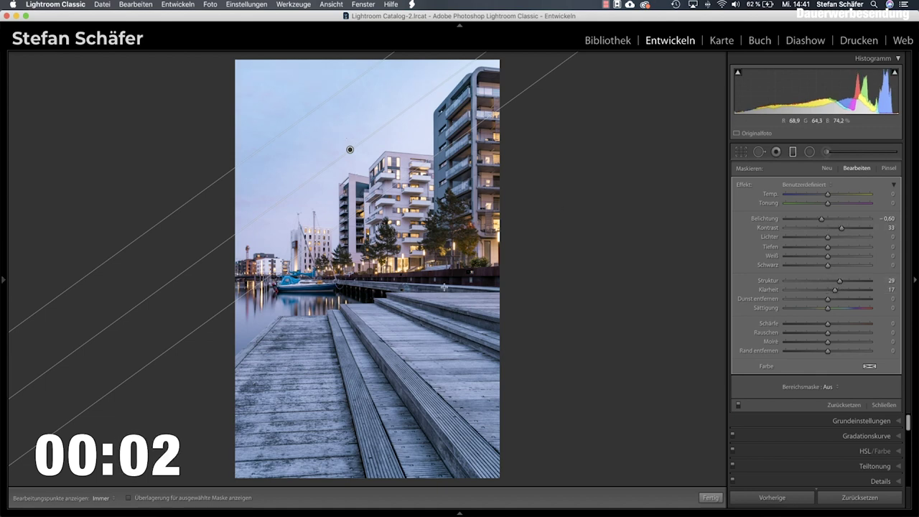
mouse_move(484, 447)
mouse_down()
mouse_move(416, 307)
mouse_move(455, 282)
mouse_up()
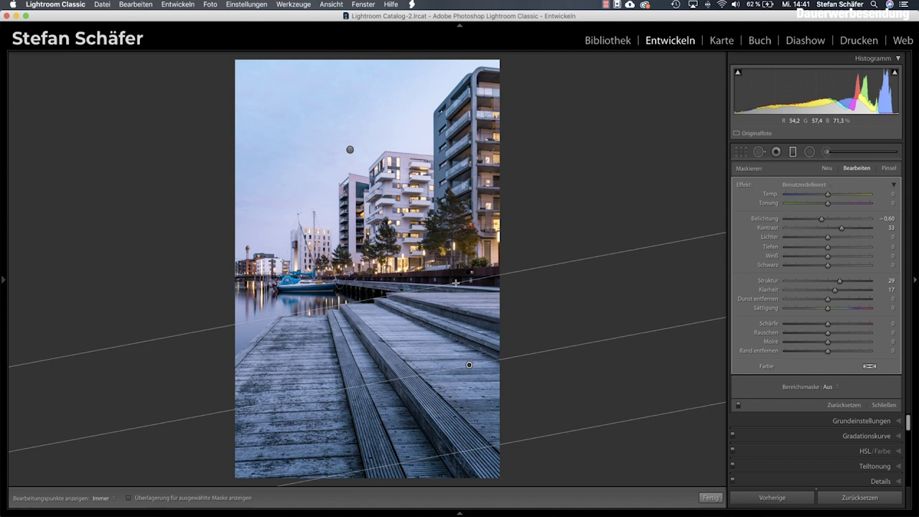
click(709, 498)
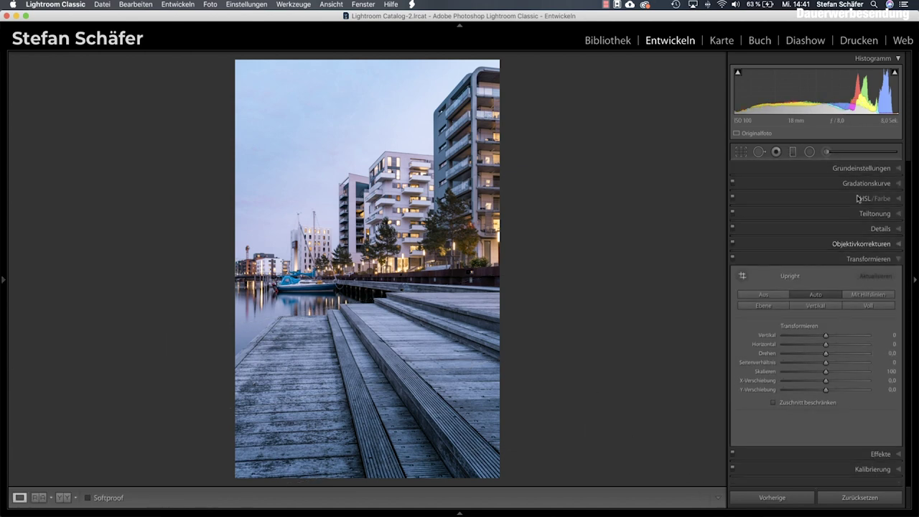
Add an inverted radial filter over the lit buildings with contrast 16 and highlights 43
key(shift+m)
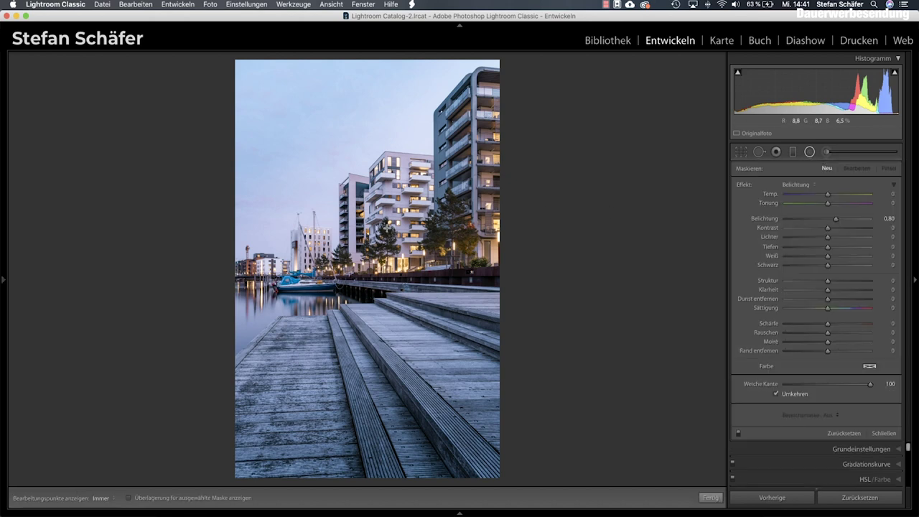
drag(380, 194, 447, 251)
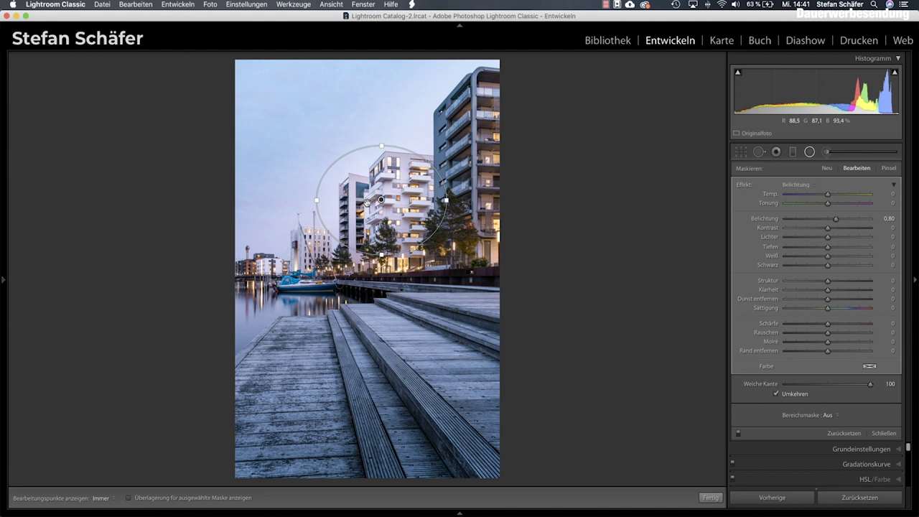
drag(377, 203, 390, 223)
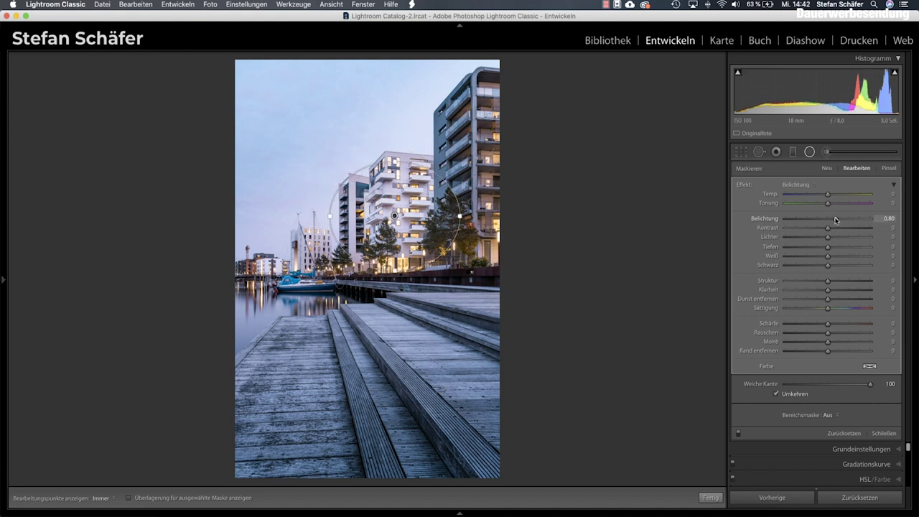
drag(828, 228, 846, 238)
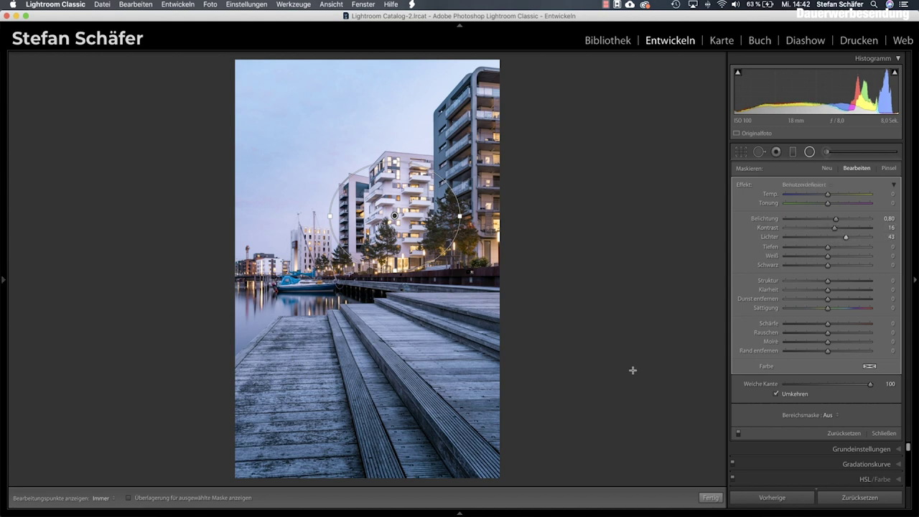
click(710, 498)
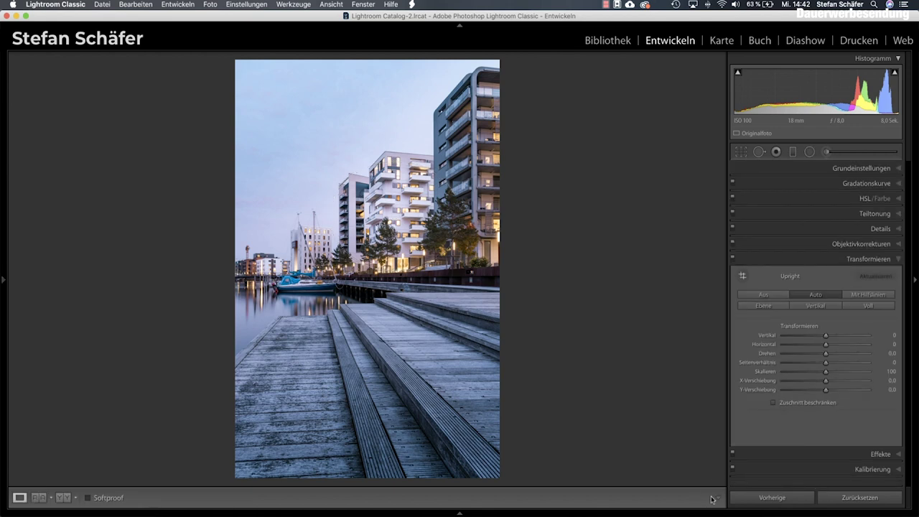
Toggle the before/after view to compare the edit with the original
key(backslash)
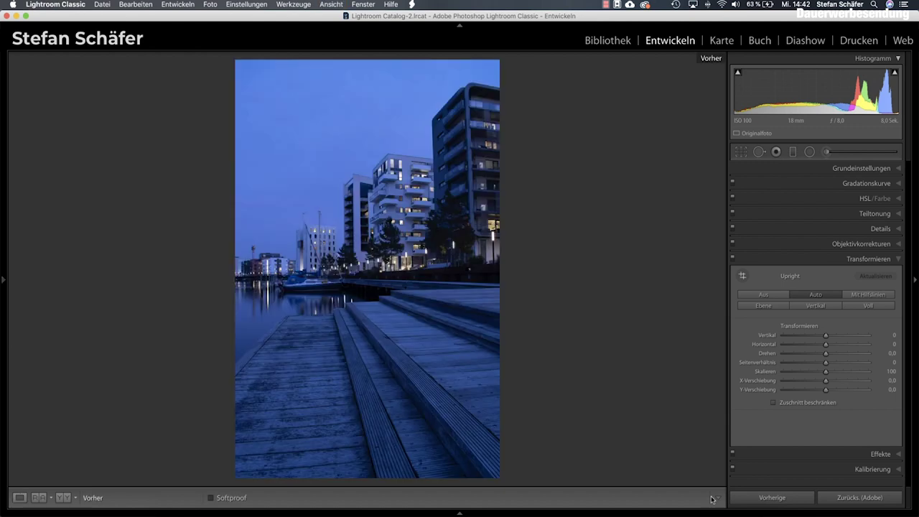
key(backslash)
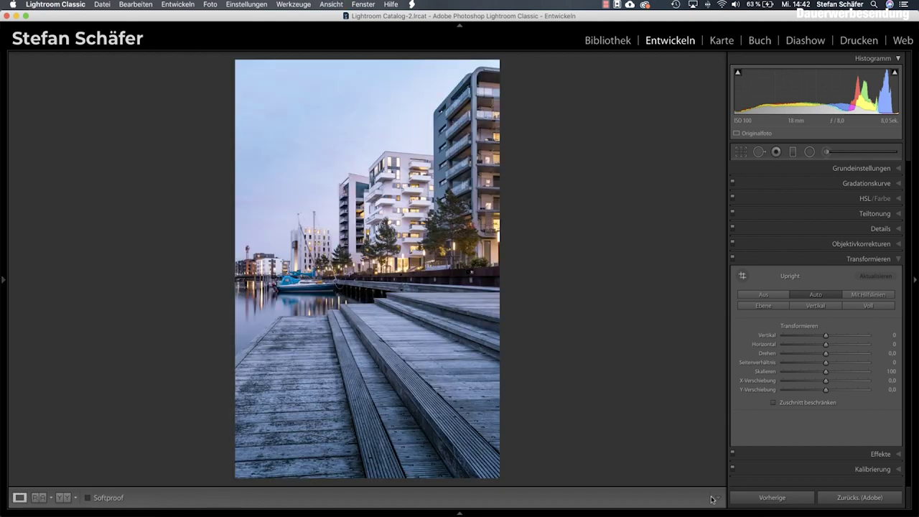
key(backslash)
key(backslash)
key(backslash)
key(backslash)
key(backslash)
key(backslash)
key(backslash)
key(backslash)
Deepen the sky graduated filter's exposure to −0.86
click(793, 151)
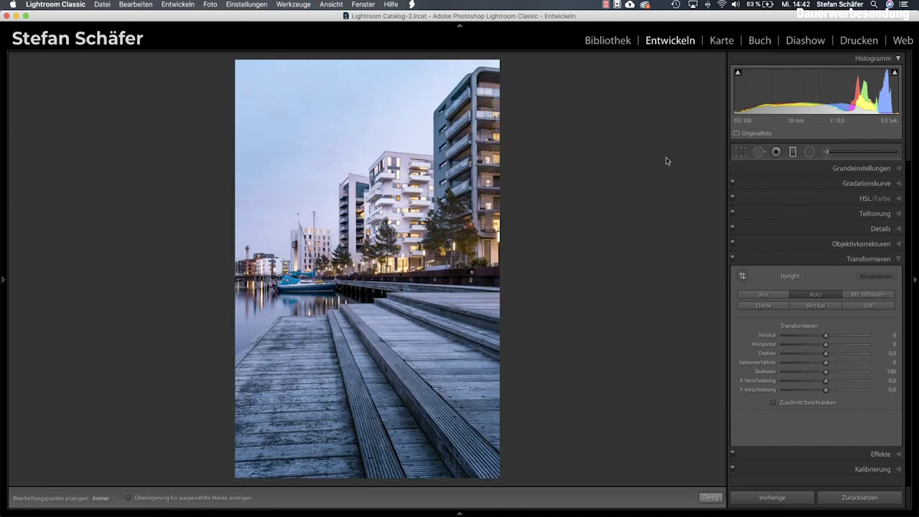
click(350, 148)
drag(822, 218, 819, 218)
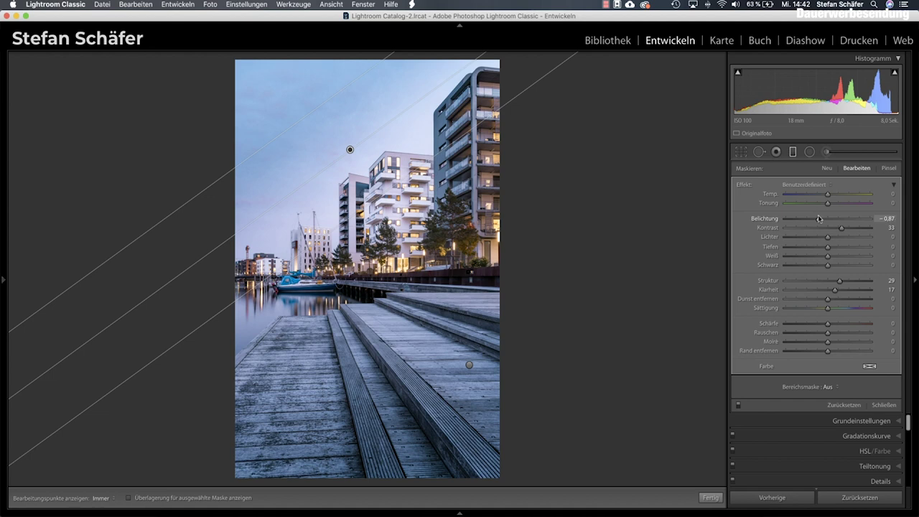
click(711, 497)
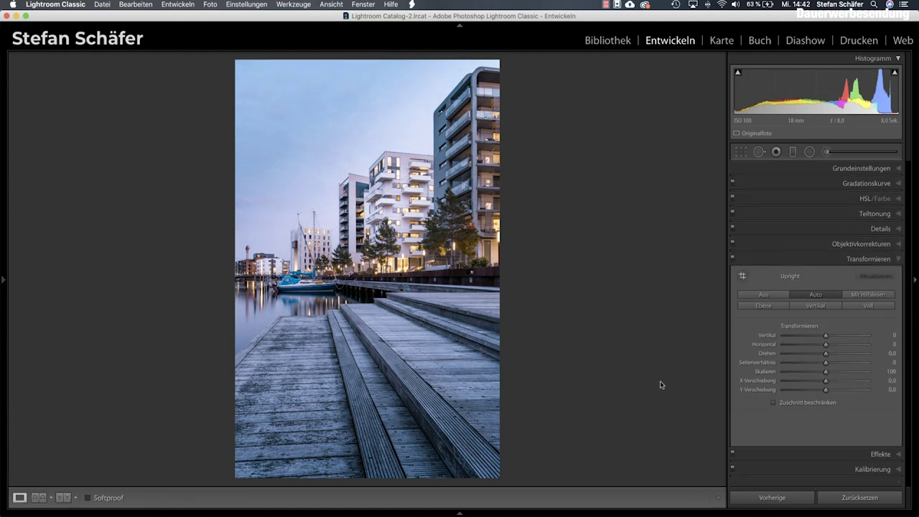
Toggle Before/After on the harbour edit, then advance to the mud-run portrait
key(backslash)
key(backslash)
key(backslash)
key(backslash)
key(Right)
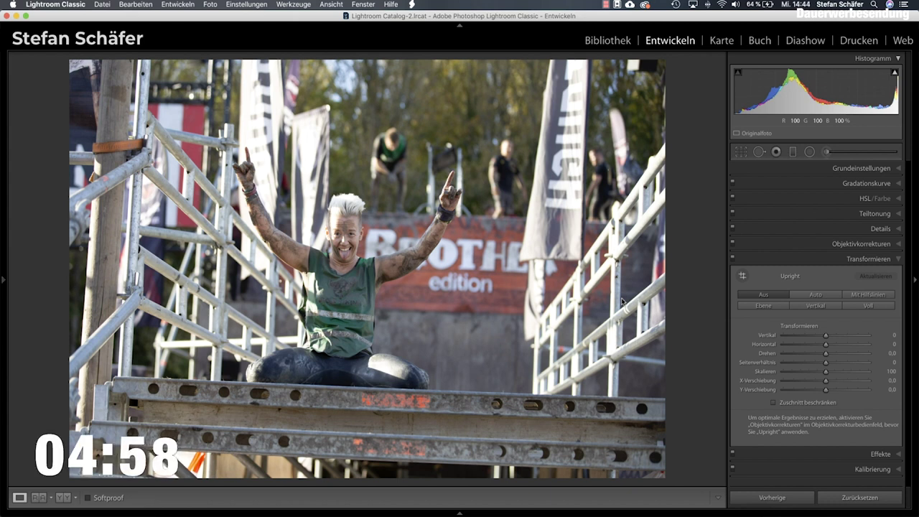
In Basic, set temperature 6,010, contrast +50, texture +11, clarity +20 and dehaze +30
click(850, 170)
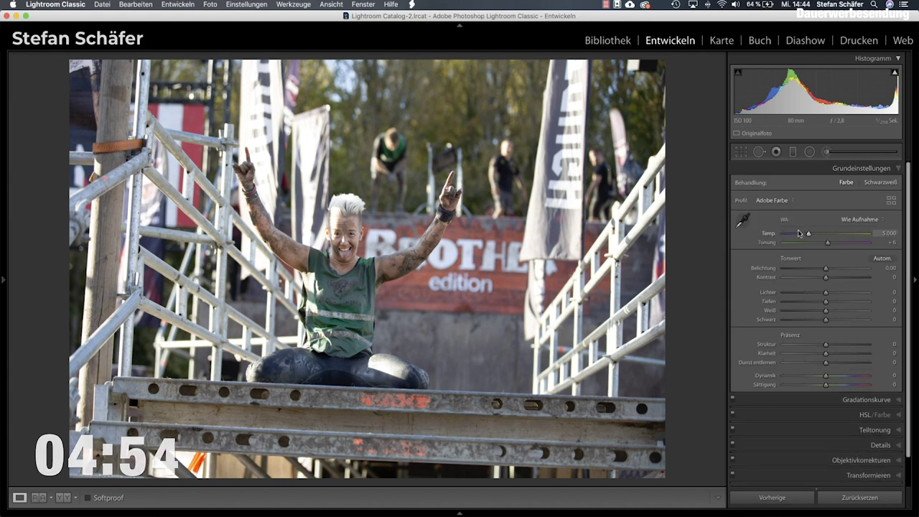
drag(810, 234, 819, 235)
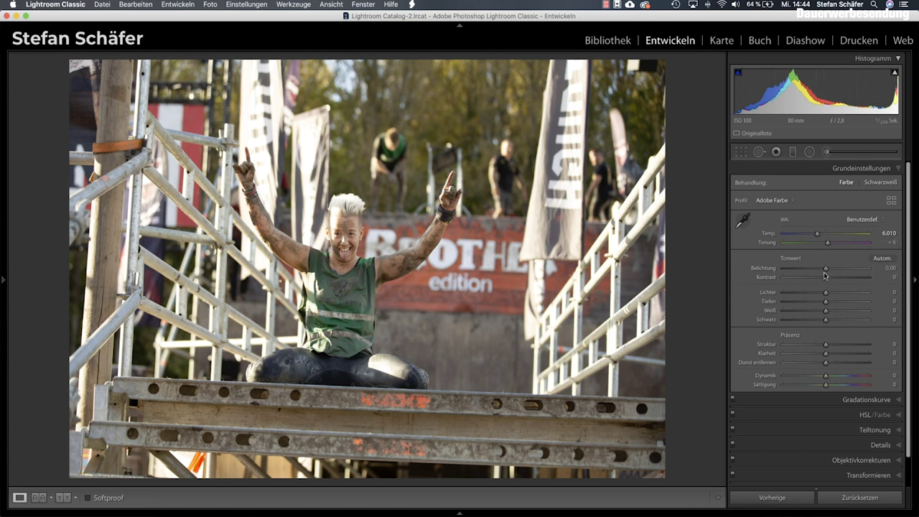
drag(824, 278, 848, 278)
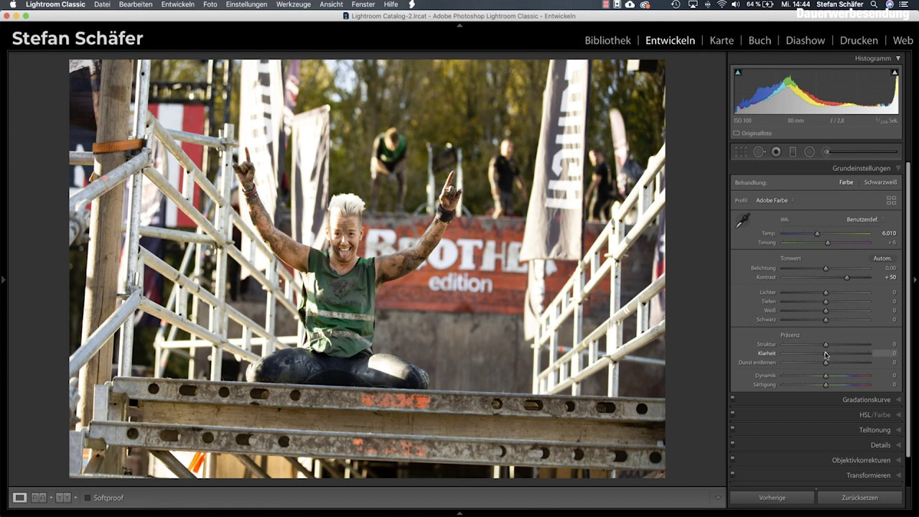
drag(825, 354, 839, 366)
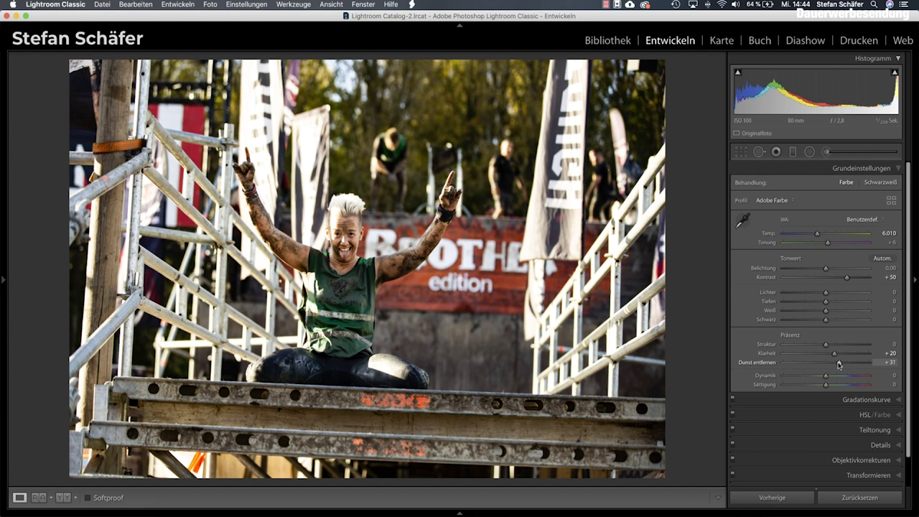
drag(839, 365, 831, 346)
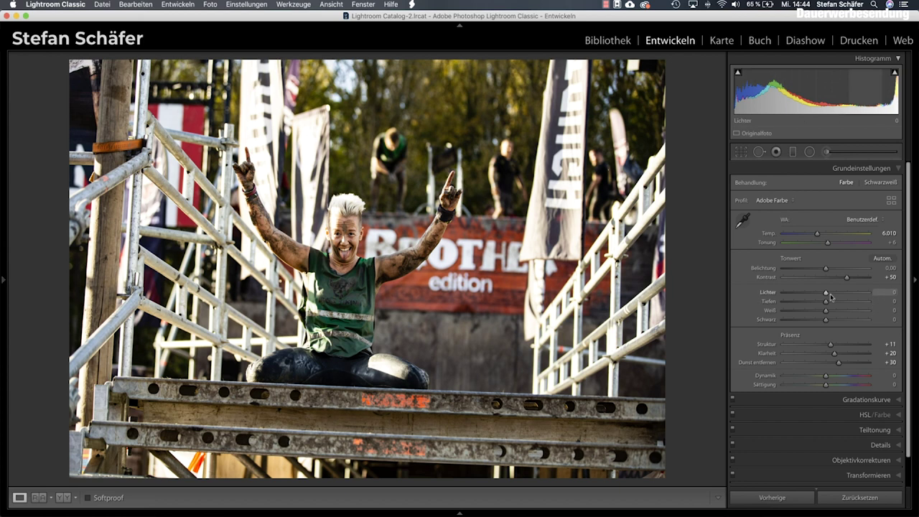
Set highlights −60, shadows +61, whites −25, blacks −40, vibrance +10 and saturation −21
drag(826, 293, 801, 295)
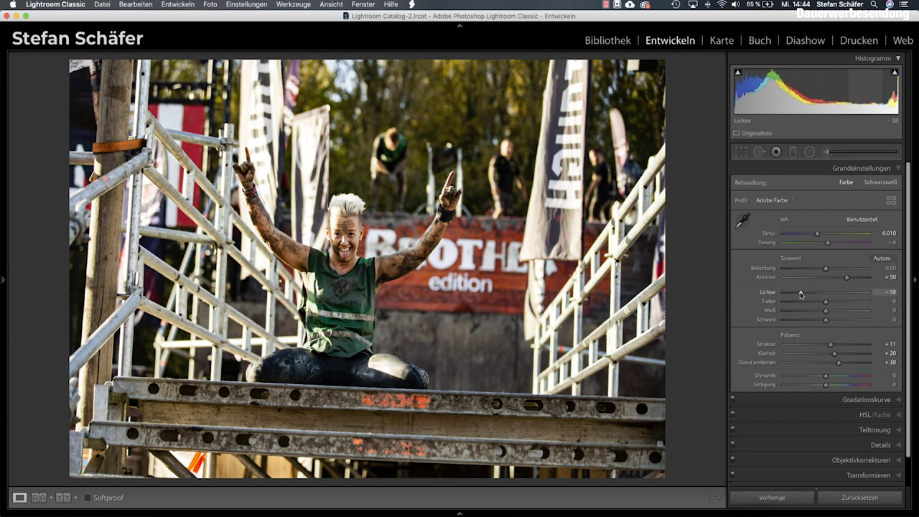
drag(826, 301, 851, 303)
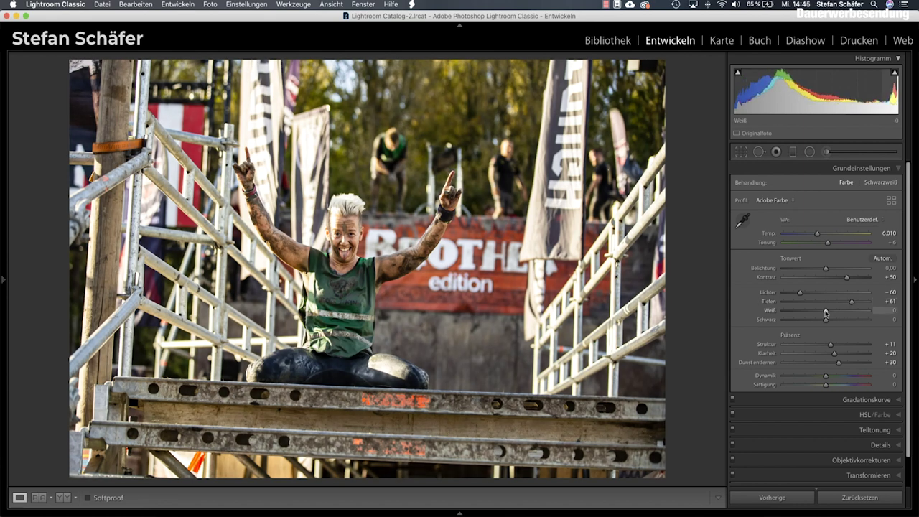
drag(826, 312, 809, 321)
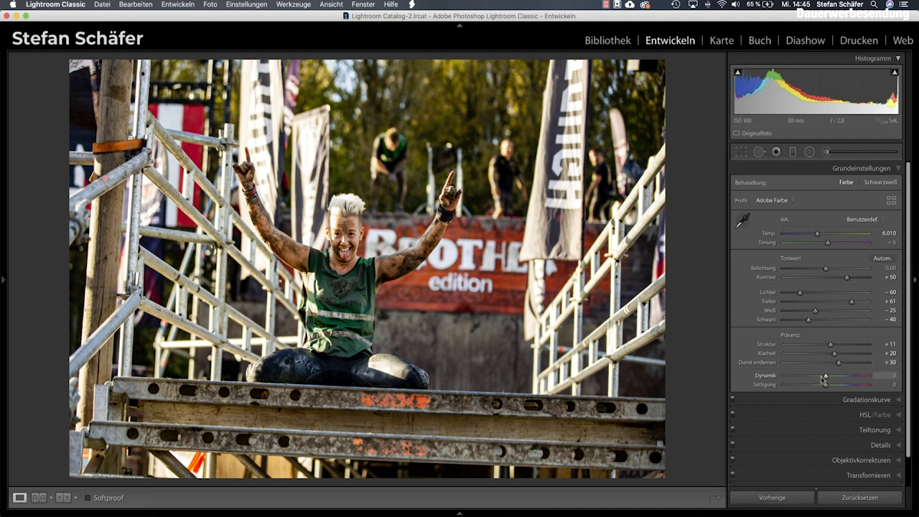
drag(823, 379, 831, 377)
drag(826, 385, 821, 388)
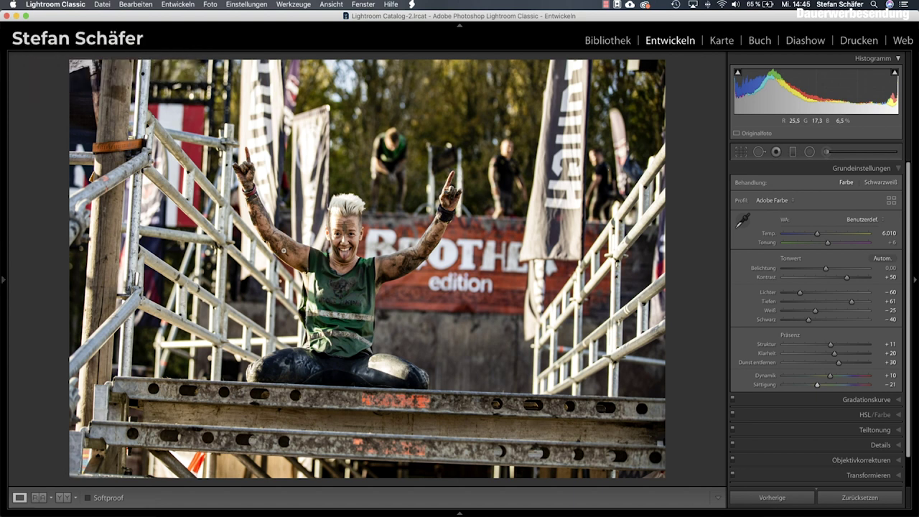
Build an RGB point curve: trim the end points, raise a highlight point, lower a shadow point
click(862, 400)
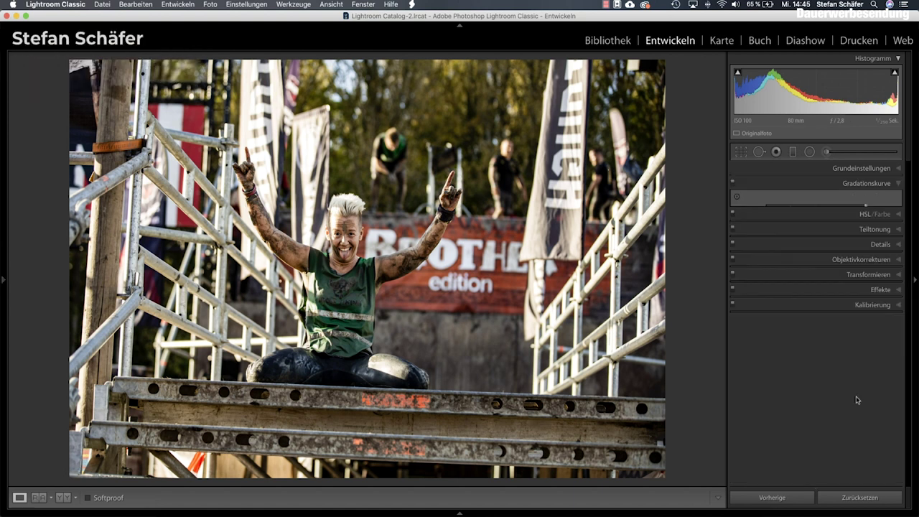
drag(766, 308, 763, 309)
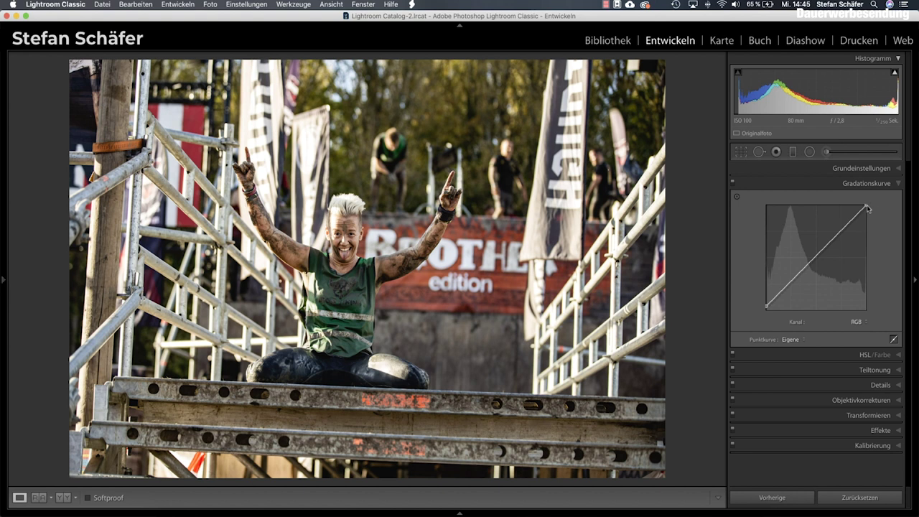
drag(868, 208, 866, 211)
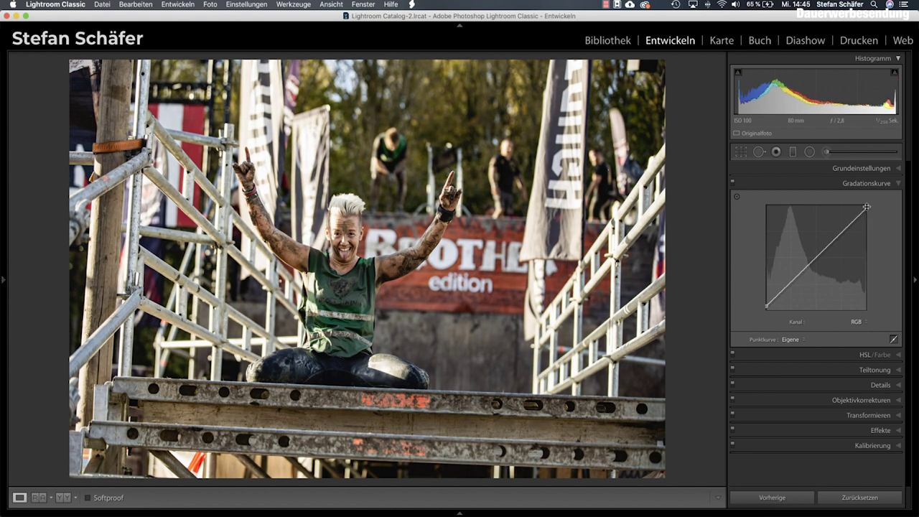
click(789, 289)
drag(788, 289, 789, 289)
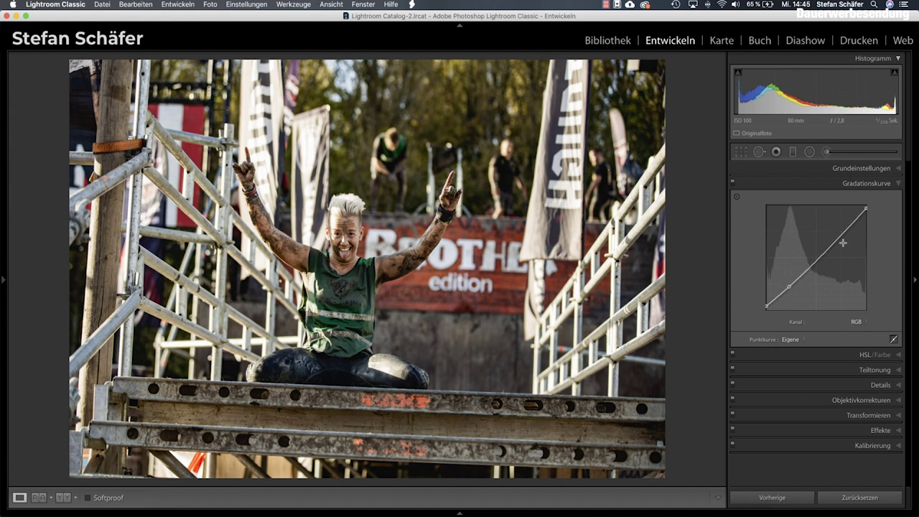
click(844, 232)
drag(843, 232, 843, 229)
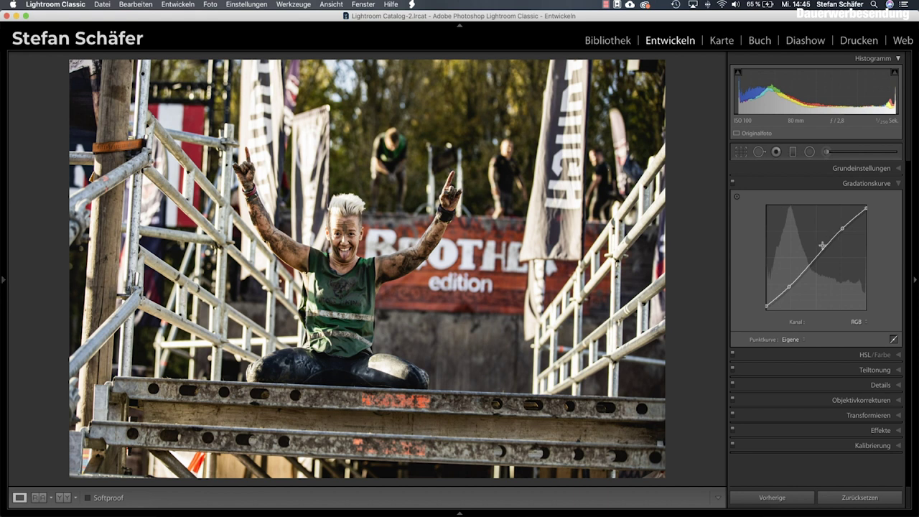
drag(792, 287, 791, 289)
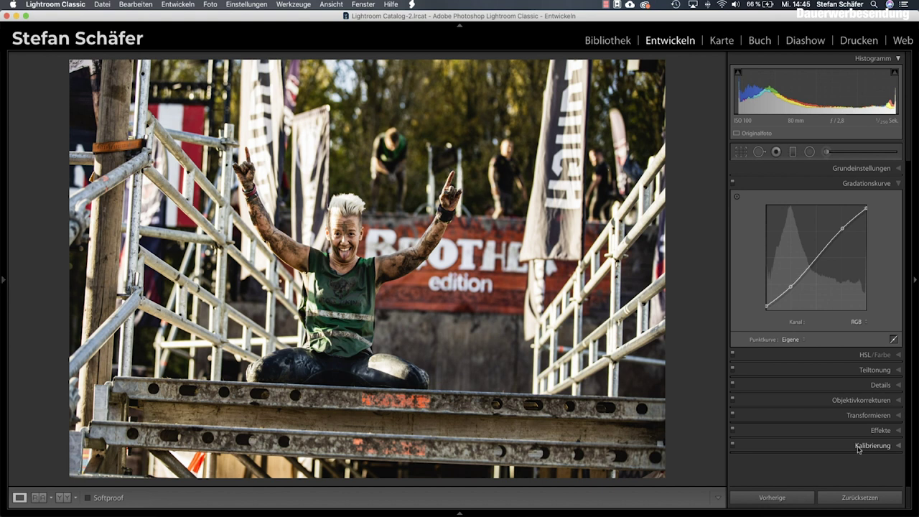
In Calibration, set red hue −10, green hue +25/saturation +15, blue hue −10/saturation +20
click(860, 446)
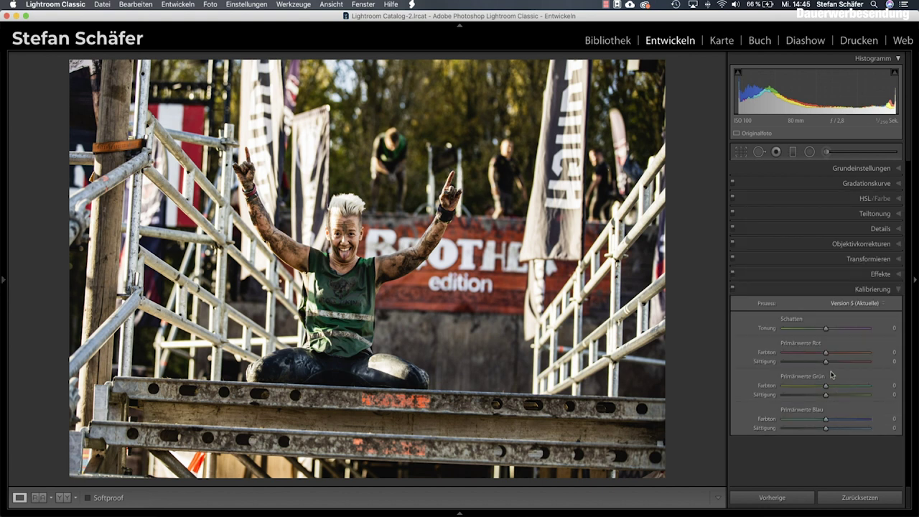
drag(826, 354, 824, 353)
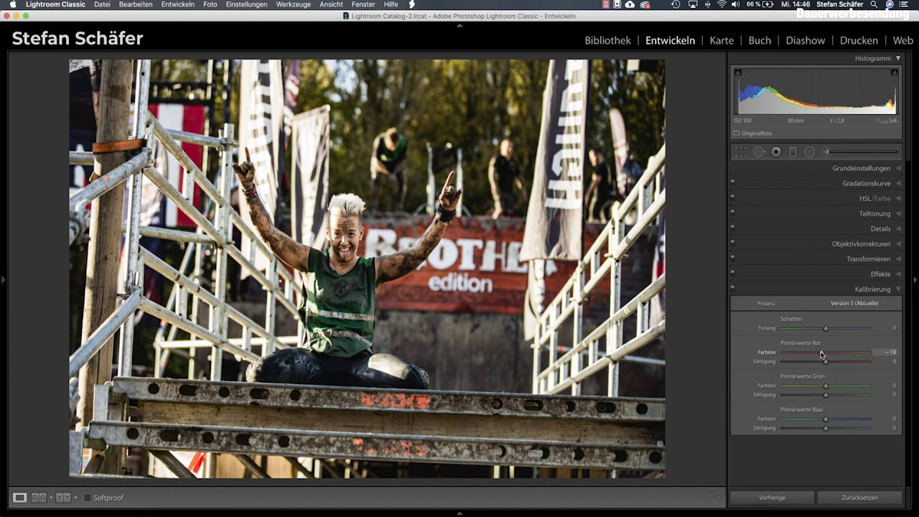
mouse_move(826, 386)
mouse_down()
mouse_move(851, 388)
mouse_move(837, 388)
mouse_up()
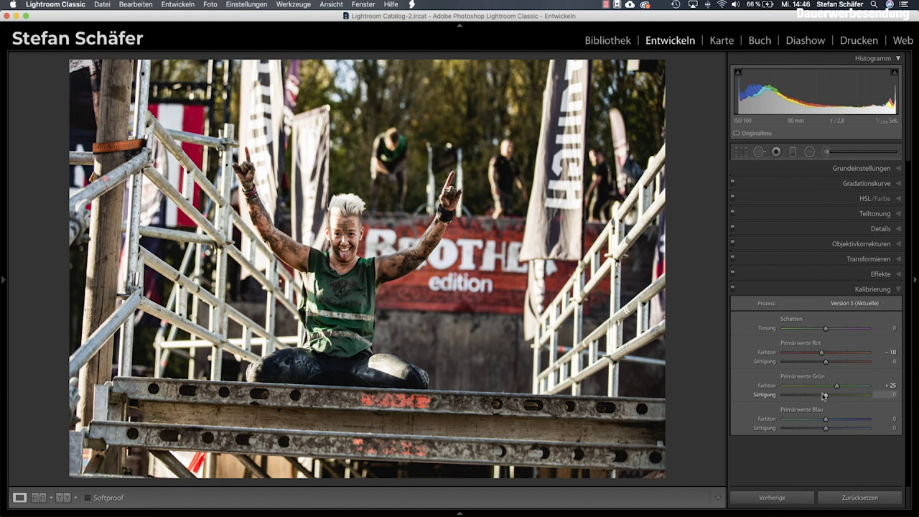
mouse_move(826, 396)
mouse_down()
mouse_move(816, 421)
mouse_move(845, 422)
mouse_move(814, 422)
mouse_move(822, 423)
mouse_up()
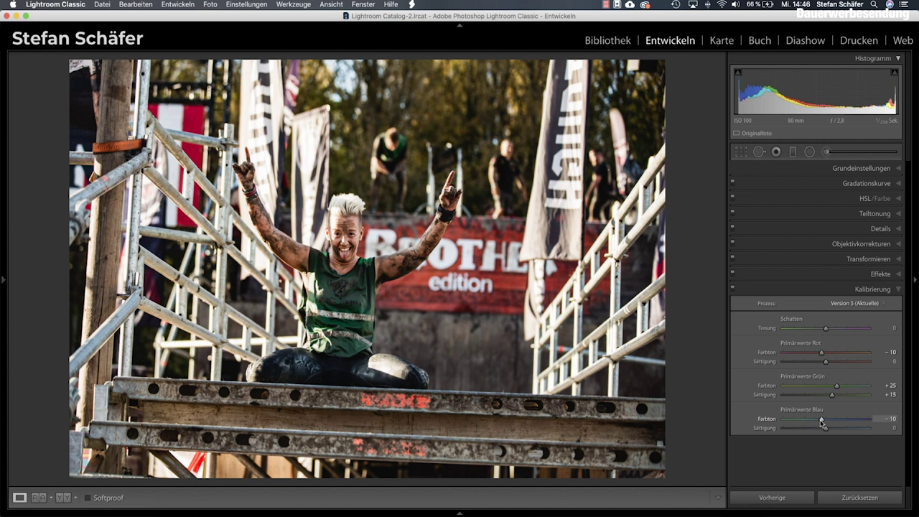
drag(824, 427, 836, 429)
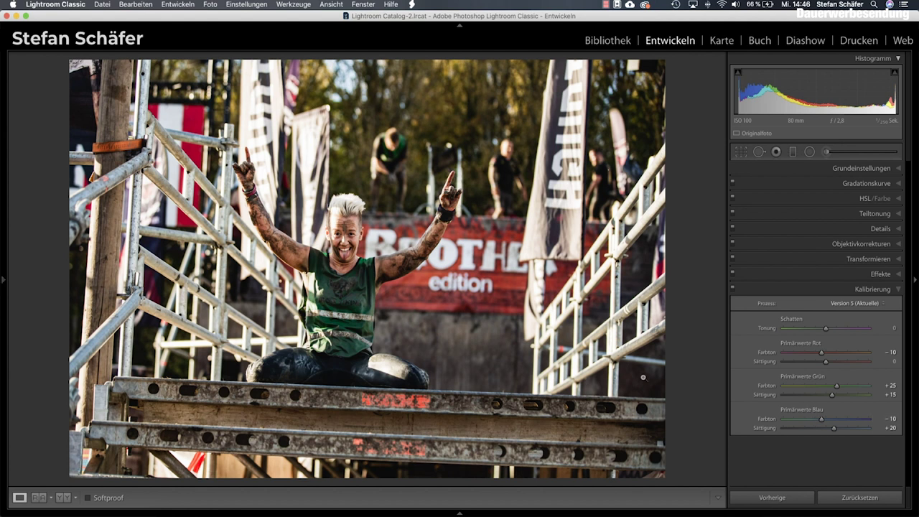
In HSL, shift hues: orange +5, yellow +30, green +10
click(862, 198)
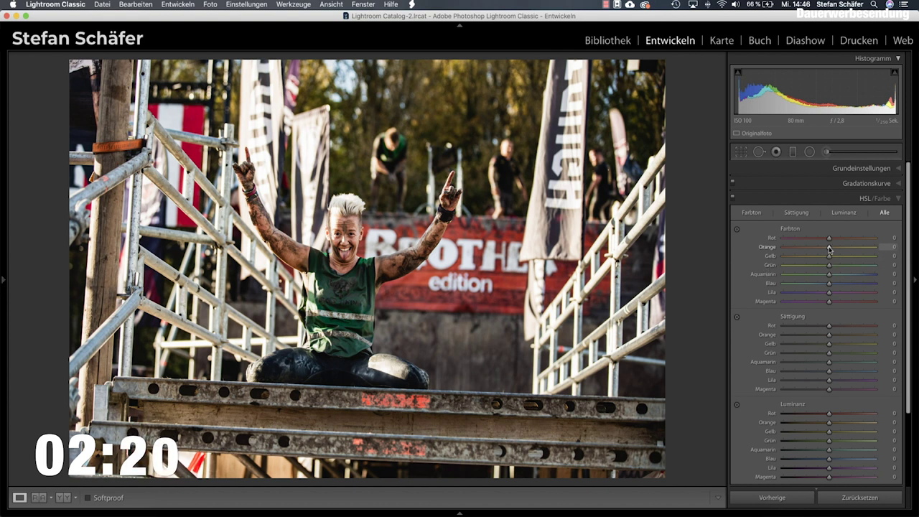
drag(829, 249, 832, 248)
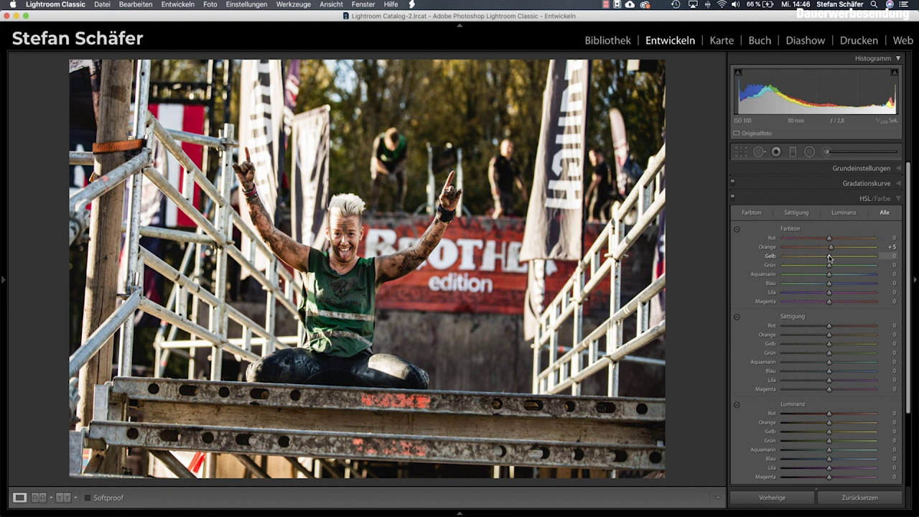
drag(830, 257, 843, 258)
drag(829, 266, 833, 268)
Desaturate orange to −30 and green, aqua, blue, purple and magenta to about −70
drag(831, 335, 797, 345)
click(794, 353)
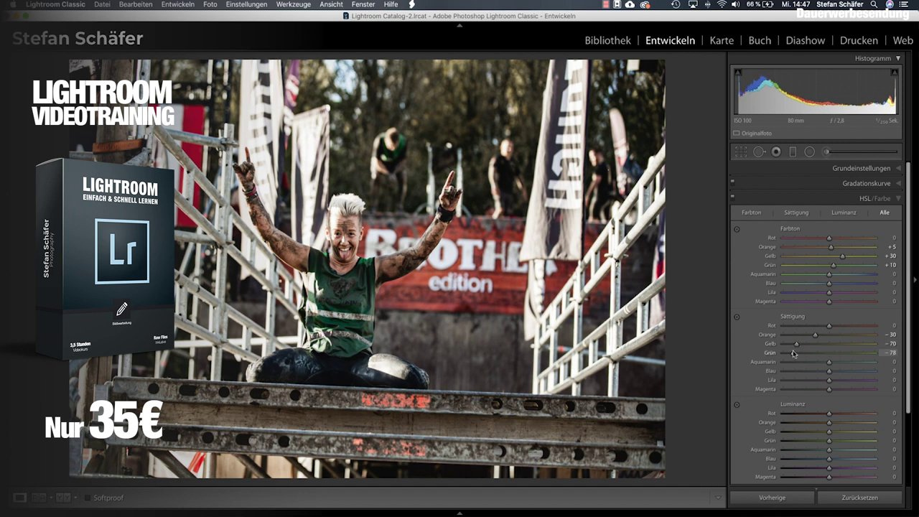
click(794, 363)
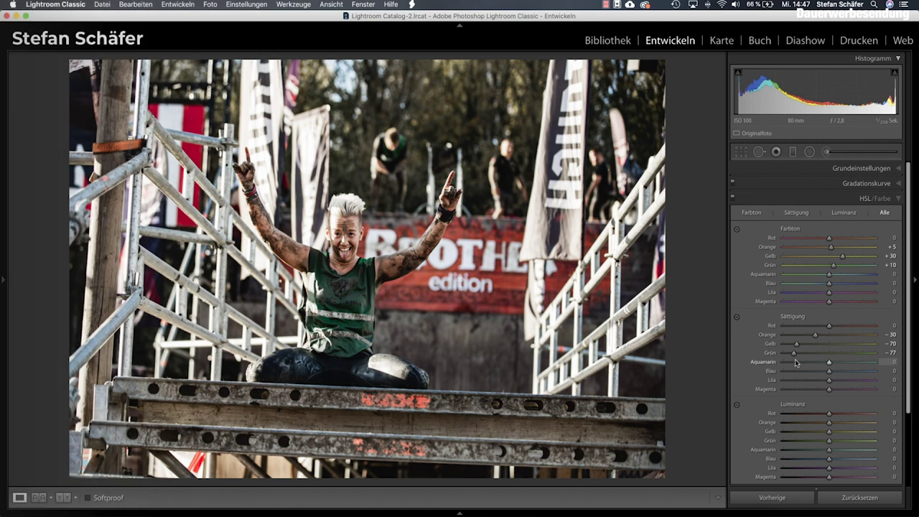
click(795, 371)
click(796, 380)
click(796, 389)
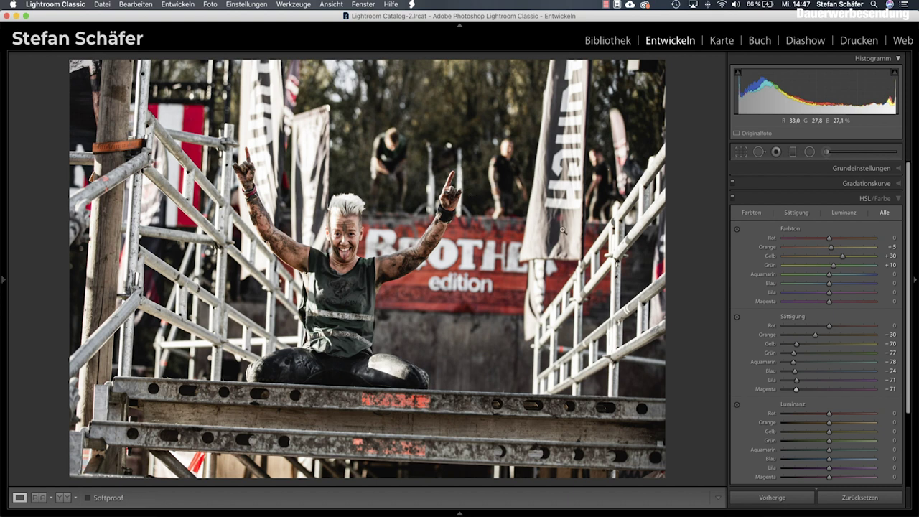
Set luminance orange −15, yellow −14 and green +14
click(822, 423)
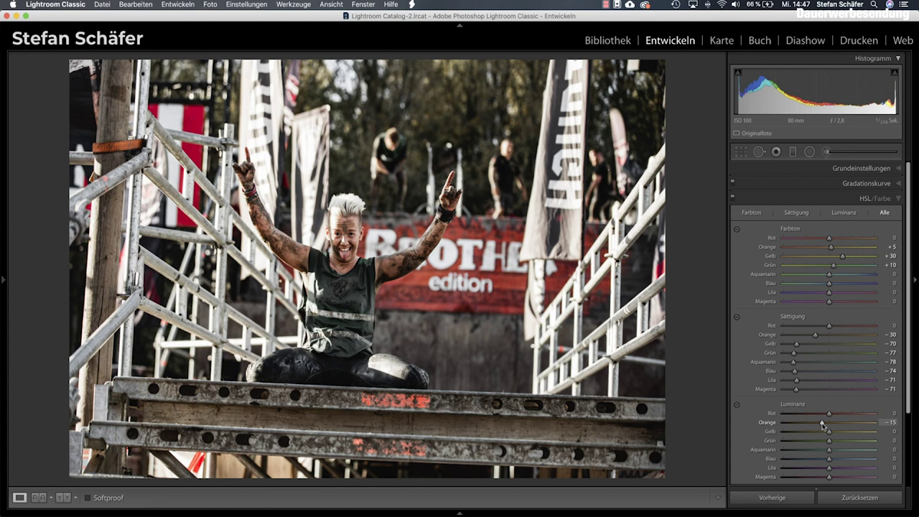
click(823, 431)
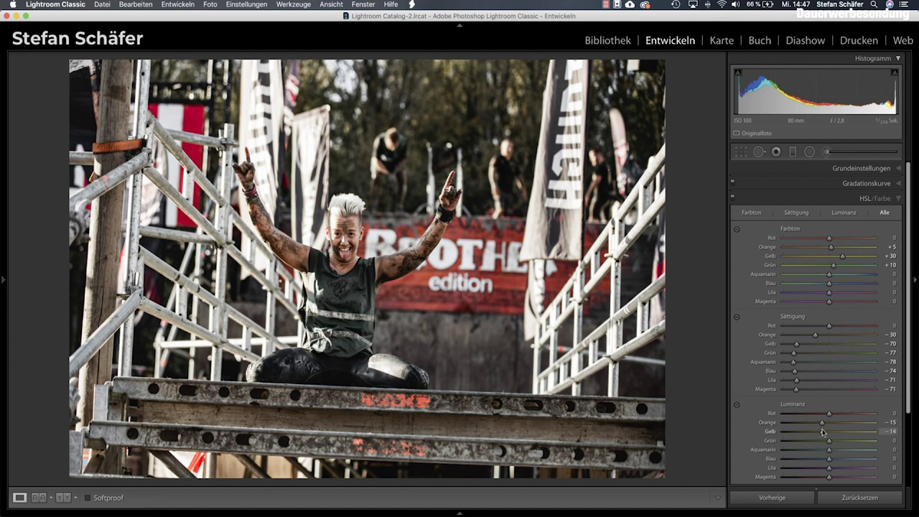
drag(819, 441, 836, 444)
scroll(837, 395, down, 3)
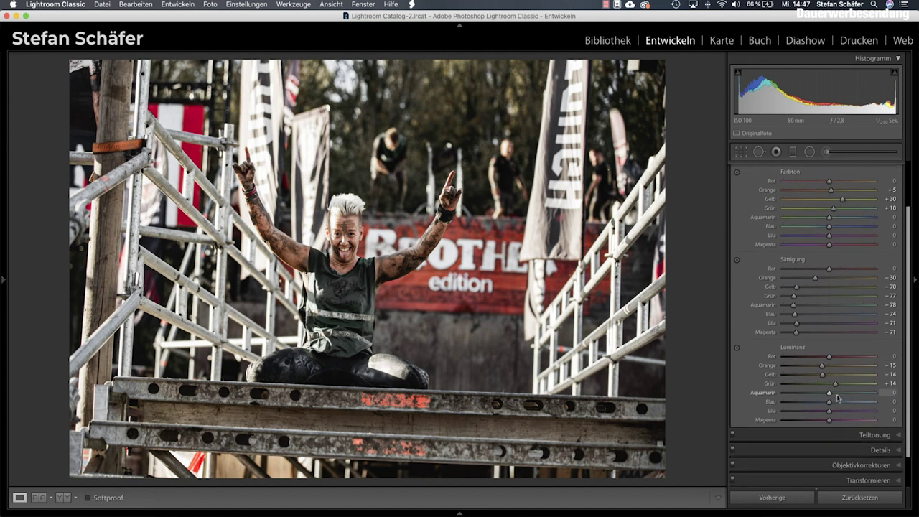
Split-tone highlights to hue 214, saturation 9, and shadows to hue 177, saturation 5
click(849, 395)
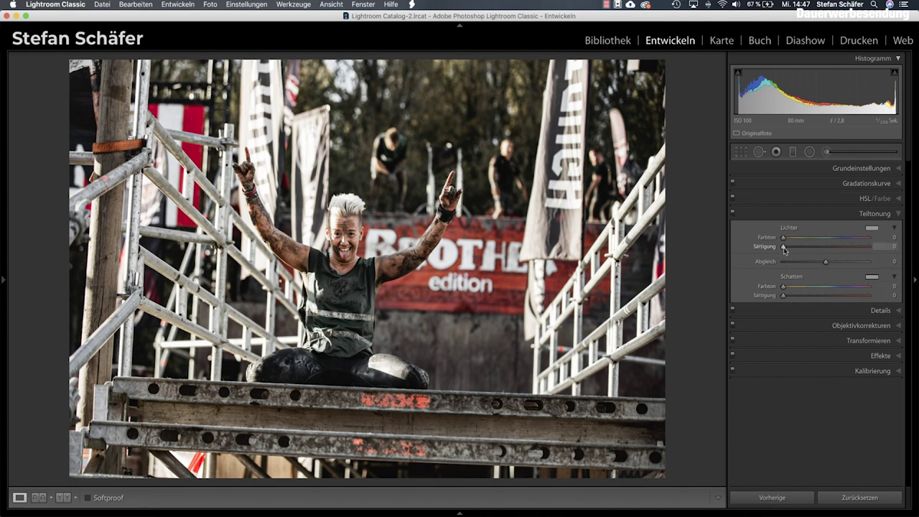
drag(783, 237, 836, 240)
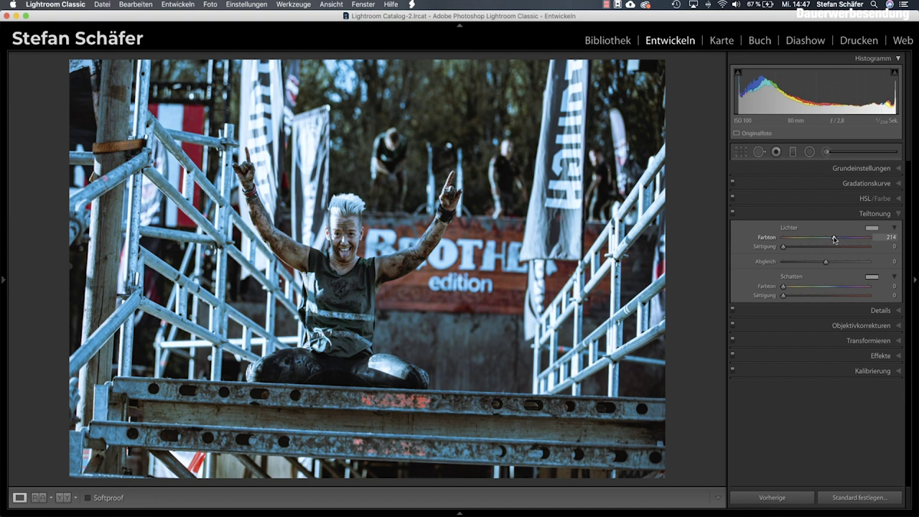
drag(835, 240, 791, 249)
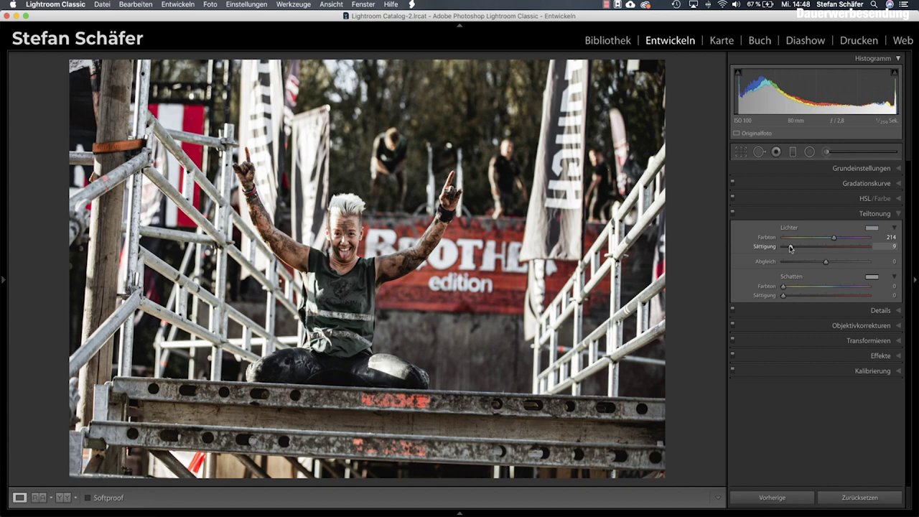
drag(784, 288, 819, 288)
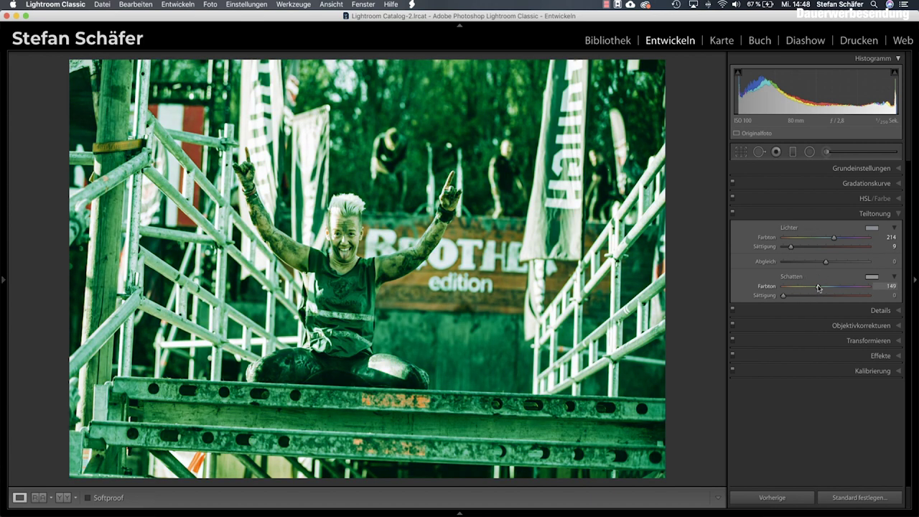
drag(823, 288, 792, 299)
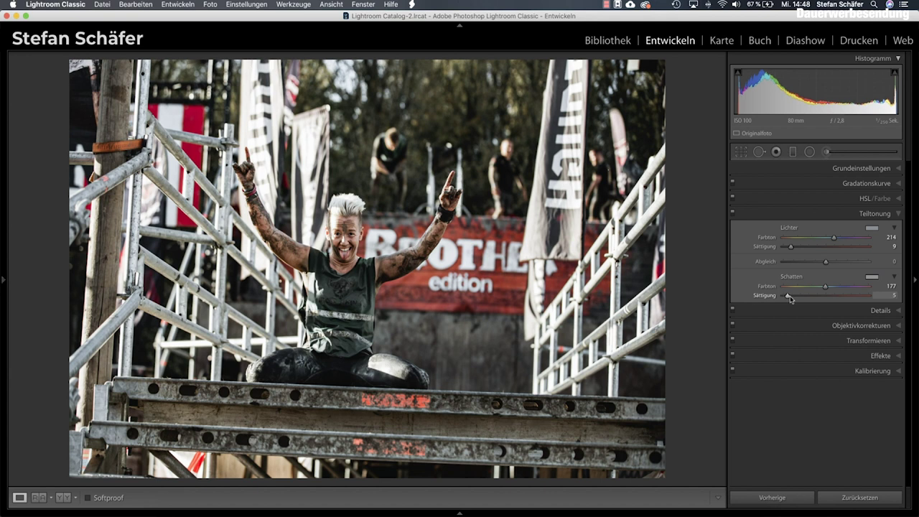
In Detail, set sharpening amount 82 and masking 39
click(878, 311)
click(830, 348)
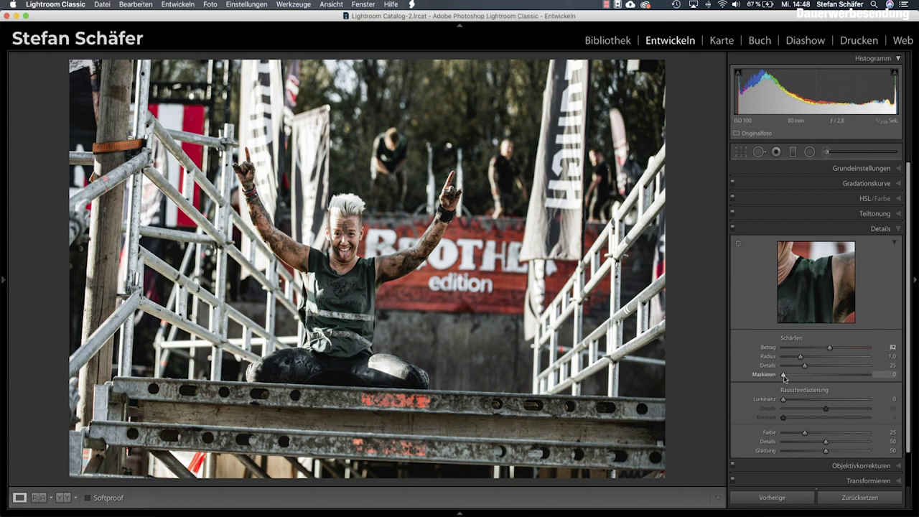
drag(784, 377, 816, 375)
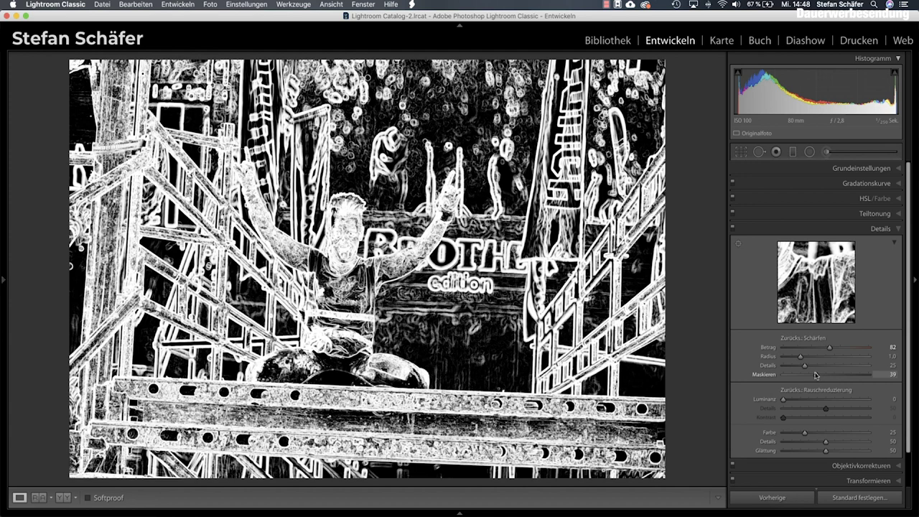
drag(815, 376, 817, 375)
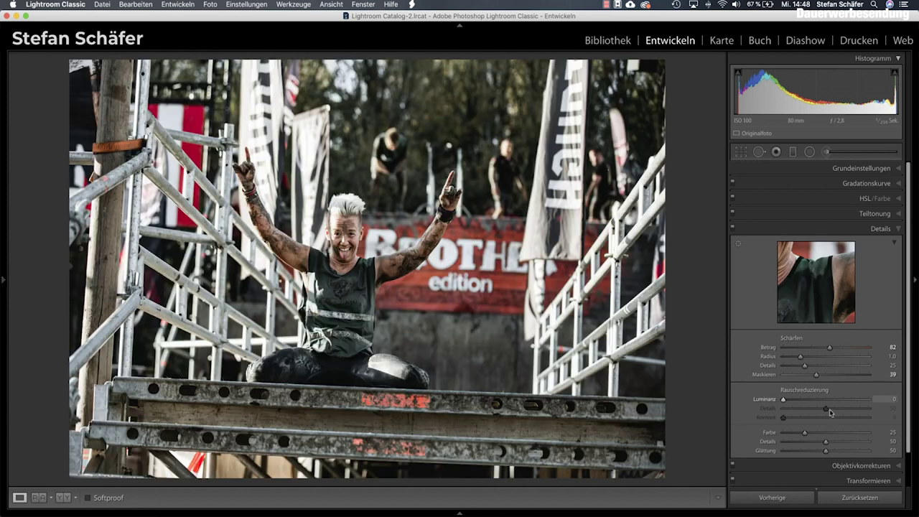
Enable lens profile corrections and apply Upright Auto perspective correction
click(849, 467)
click(783, 283)
click(783, 274)
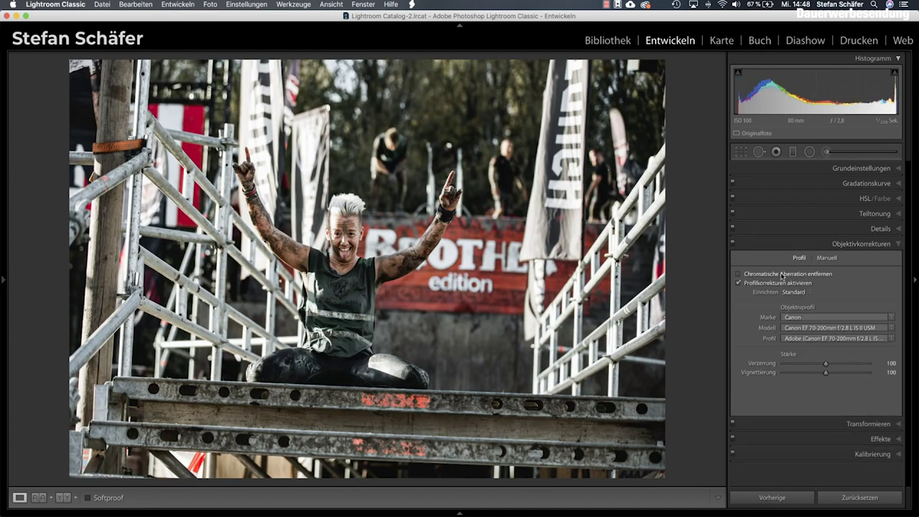
click(854, 424)
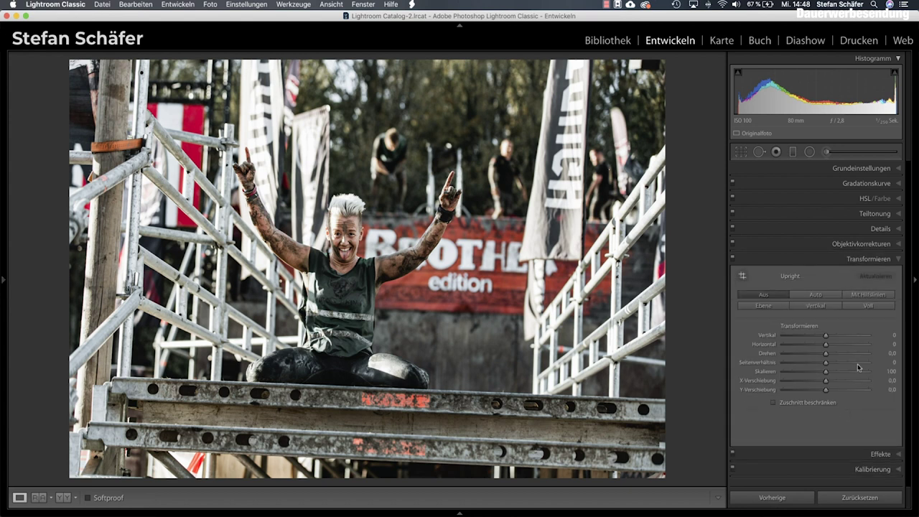
click(805, 295)
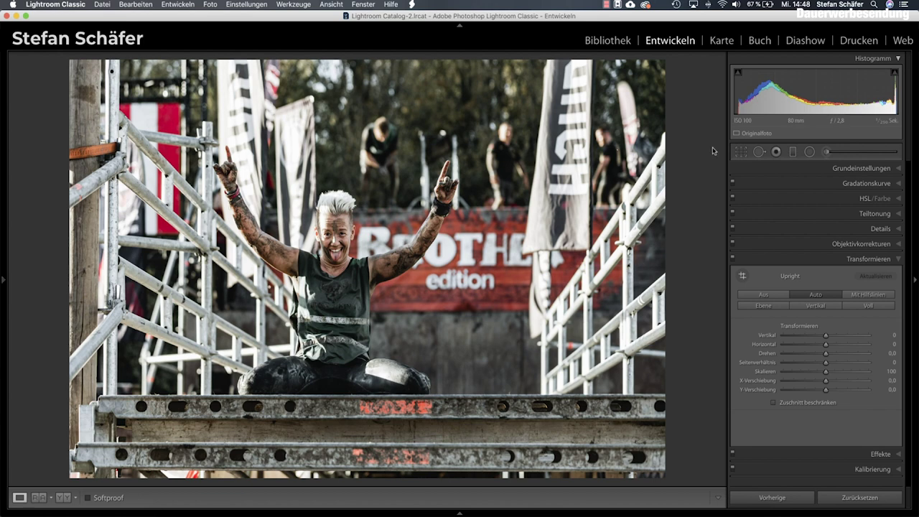
Crop inward from the bottom-left corner around the cheering woman, keeping the original ratio
click(737, 152)
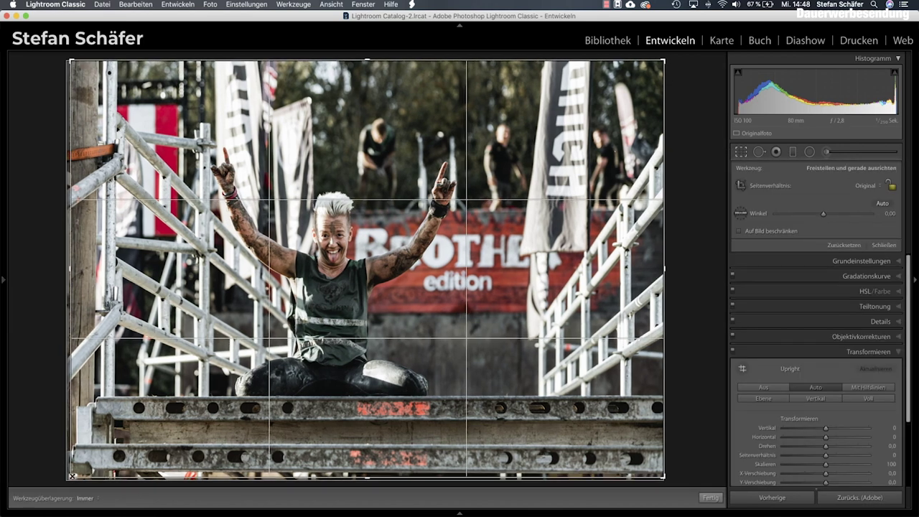
drag(72, 475, 103, 454)
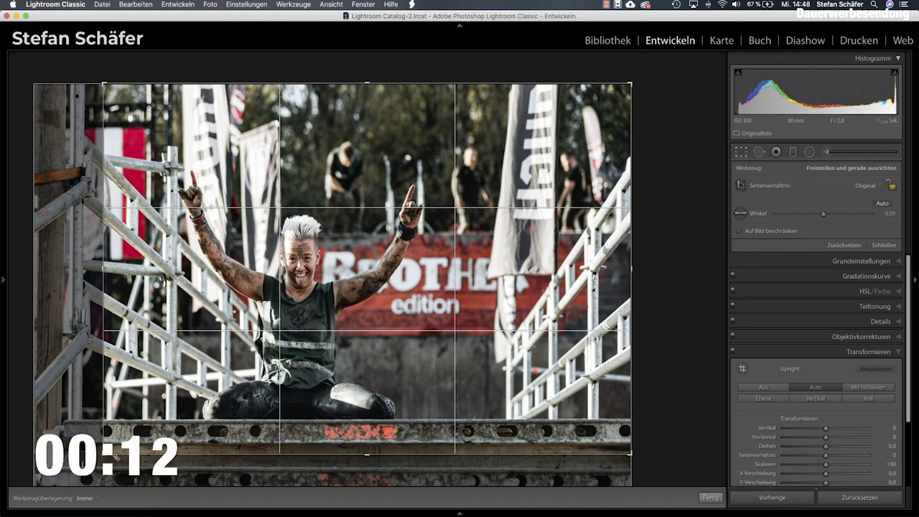
key(Return)
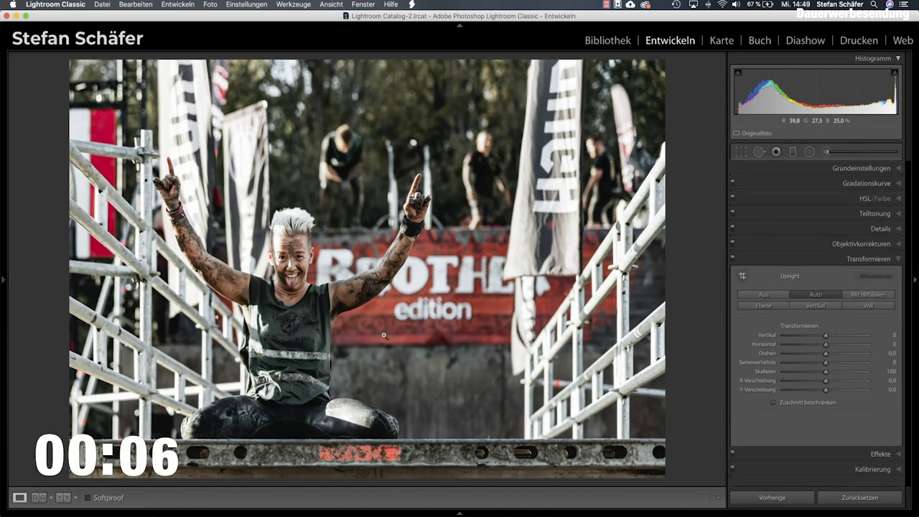
In Effects, set post-crop vignette amount −11 and feather 63
click(851, 453)
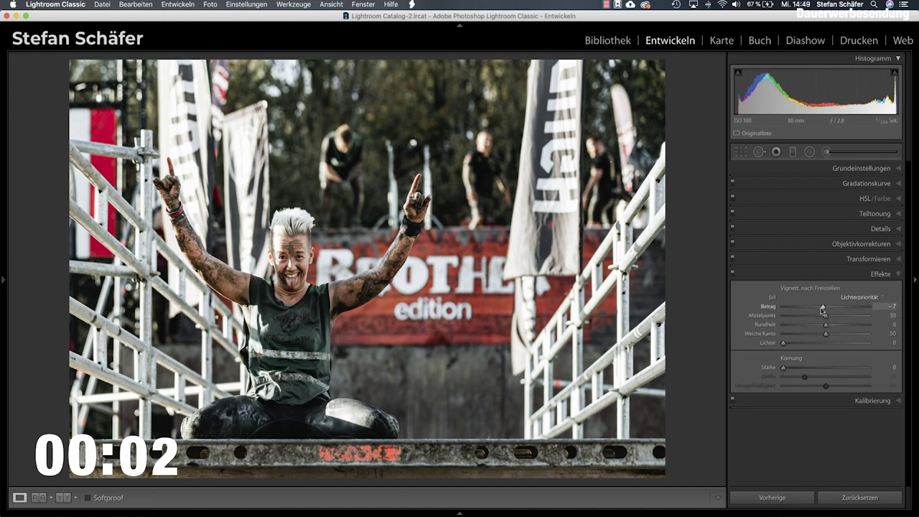
drag(826, 308, 822, 307)
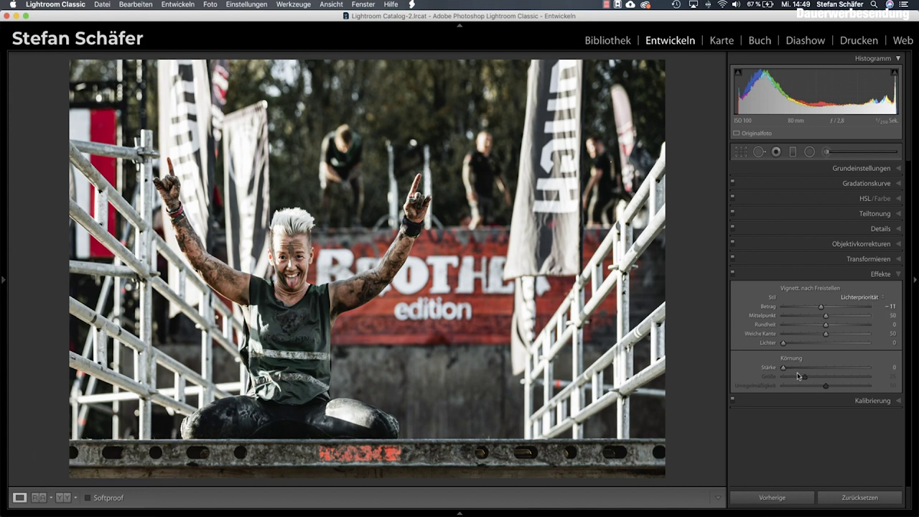
drag(828, 335, 837, 335)
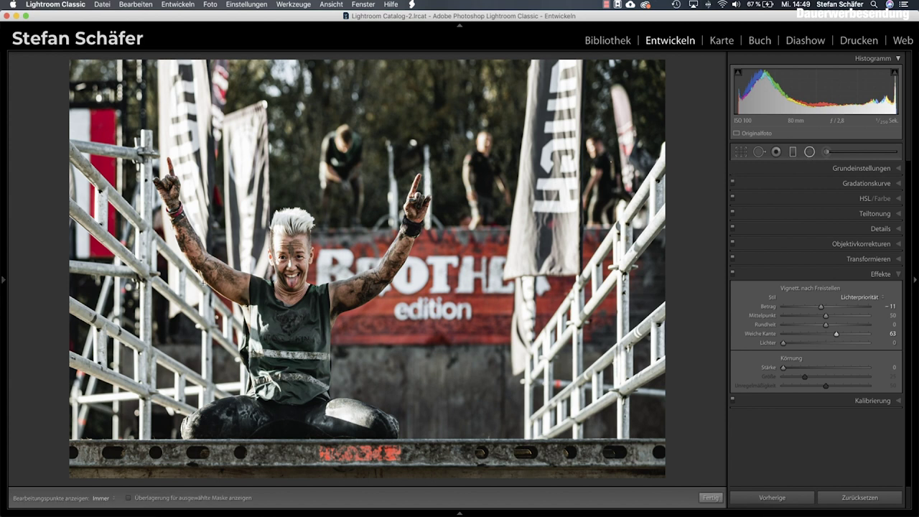
Draw a radial filter oval around the woman, centred on her torso and widened
click(809, 153)
mouse_move(253, 249)
mouse_down()
mouse_move(316, 338)
mouse_move(300, 339)
mouse_up()
drag(265, 259, 298, 326)
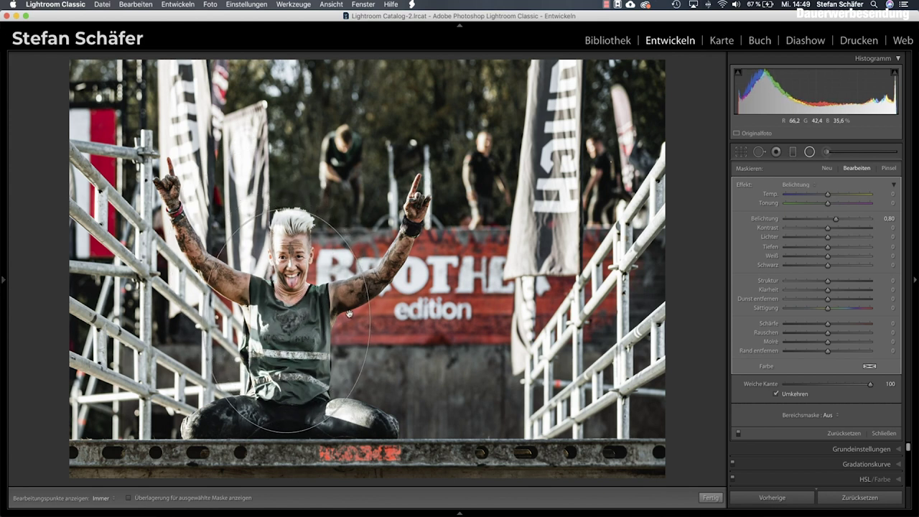
drag(372, 321, 384, 321)
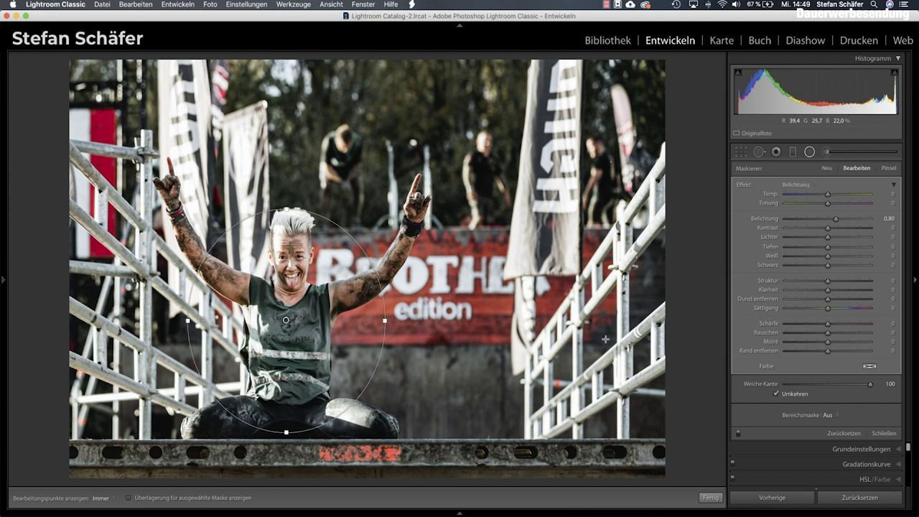
Add a second oval over the woman, affecting outside it, with exposure −0.73
click(827, 169)
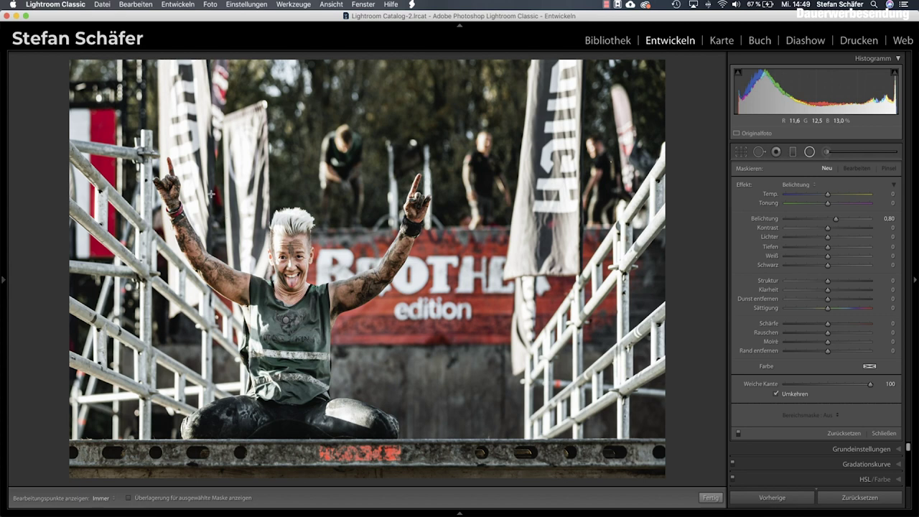
drag(179, 169, 383, 325)
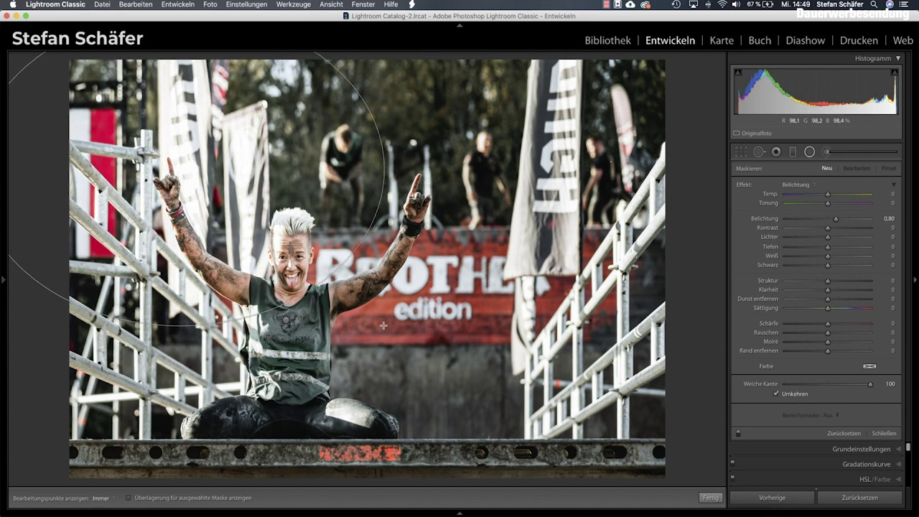
drag(199, 157, 309, 292)
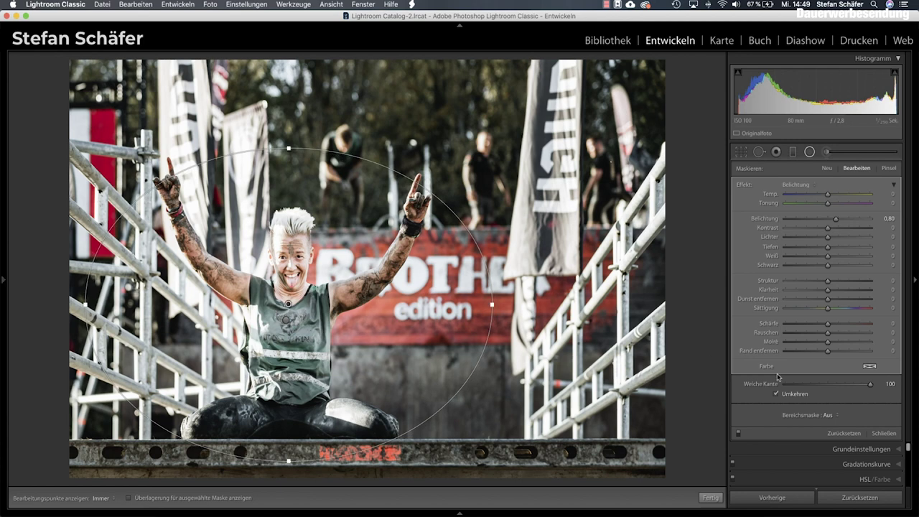
click(784, 395)
drag(836, 218, 821, 219)
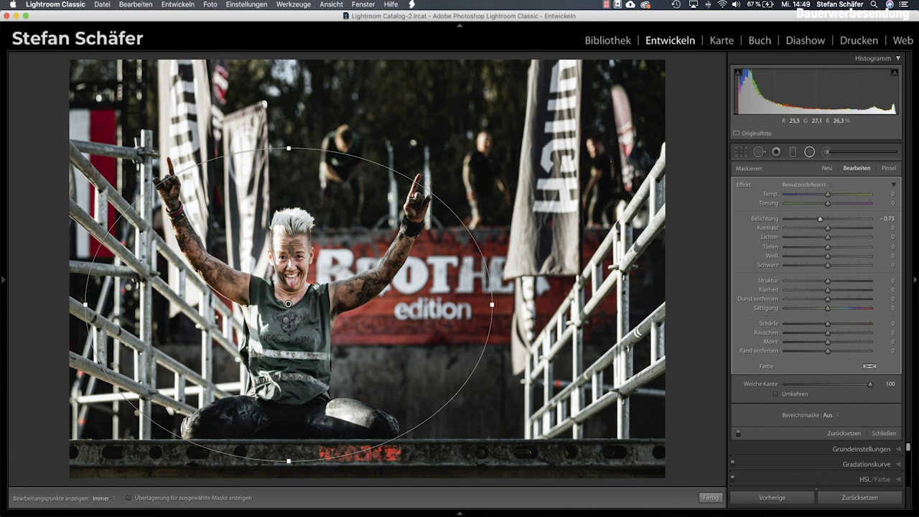
click(710, 497)
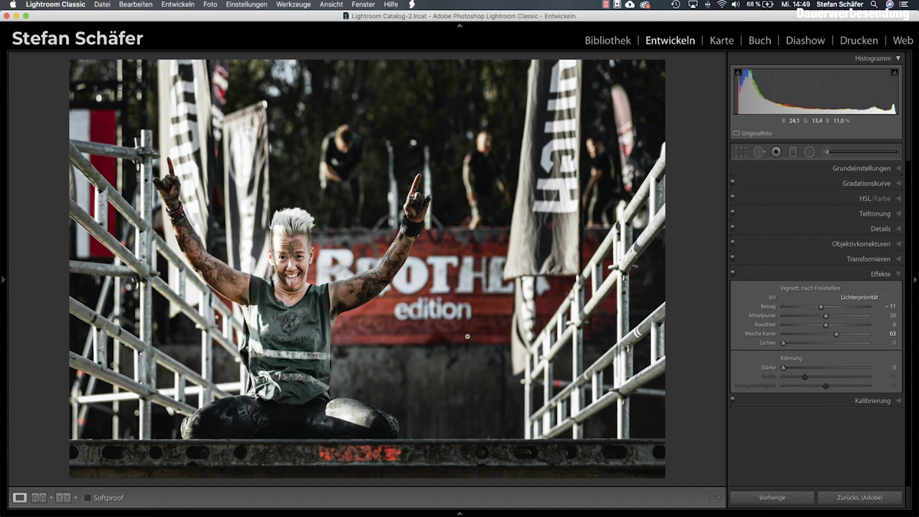
key(backslash)
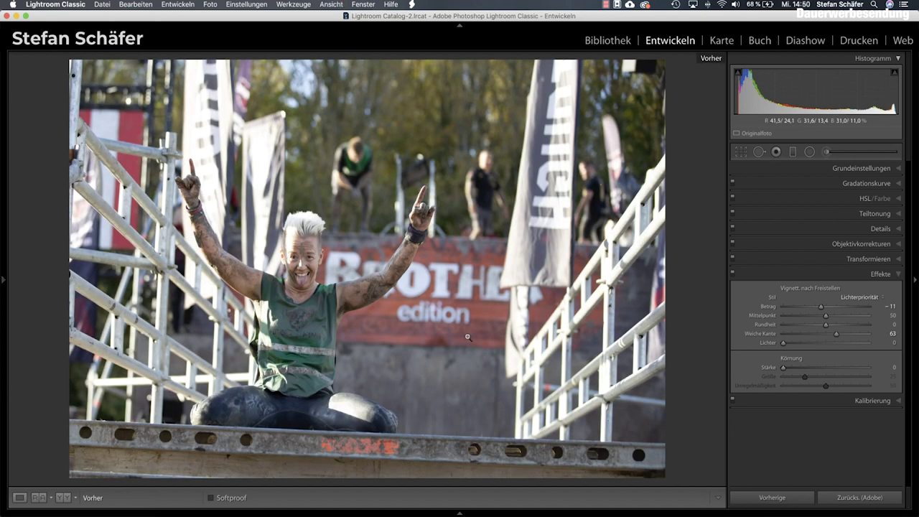
key(backslash)
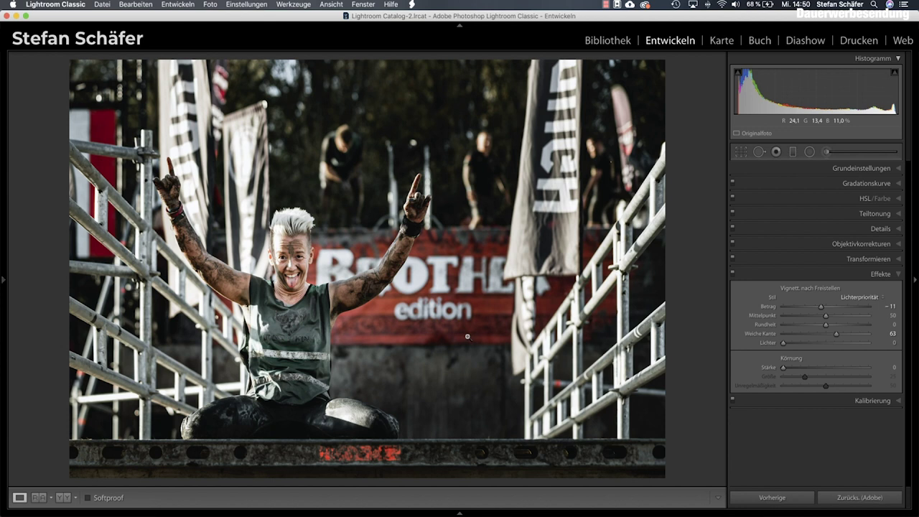
key(backslash)
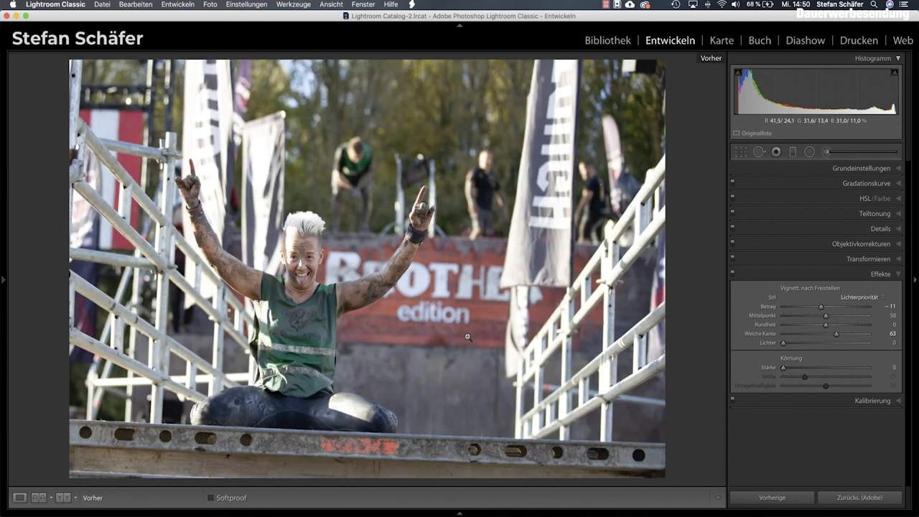
key(backslash)
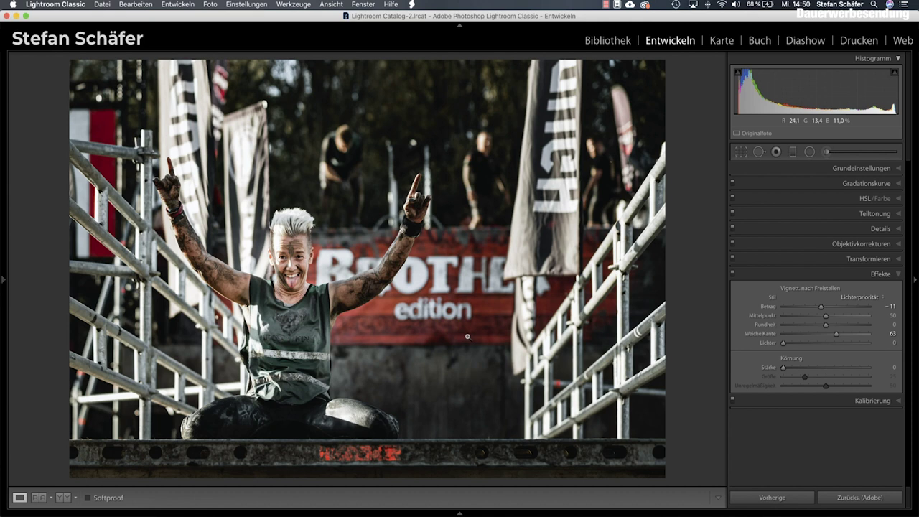
key(backslash)
key(backslash)
key(backslash)
key(backslash)
key(backslash)
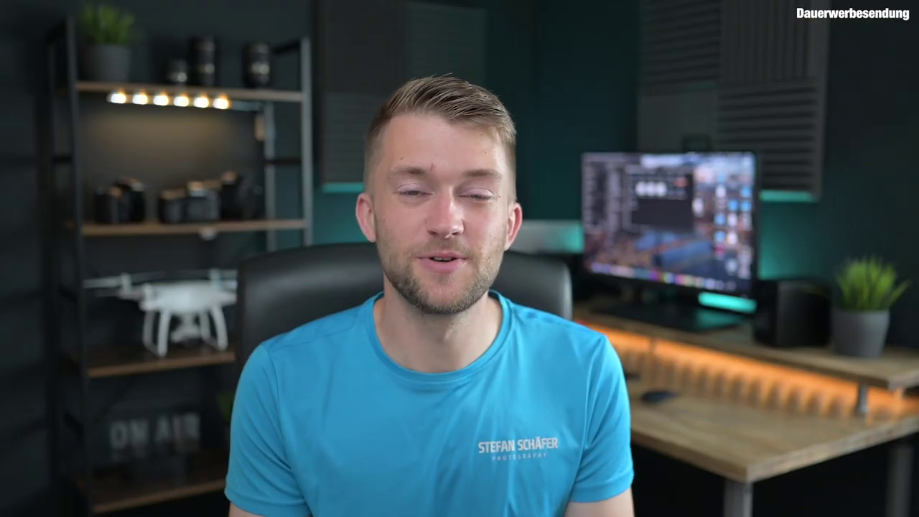